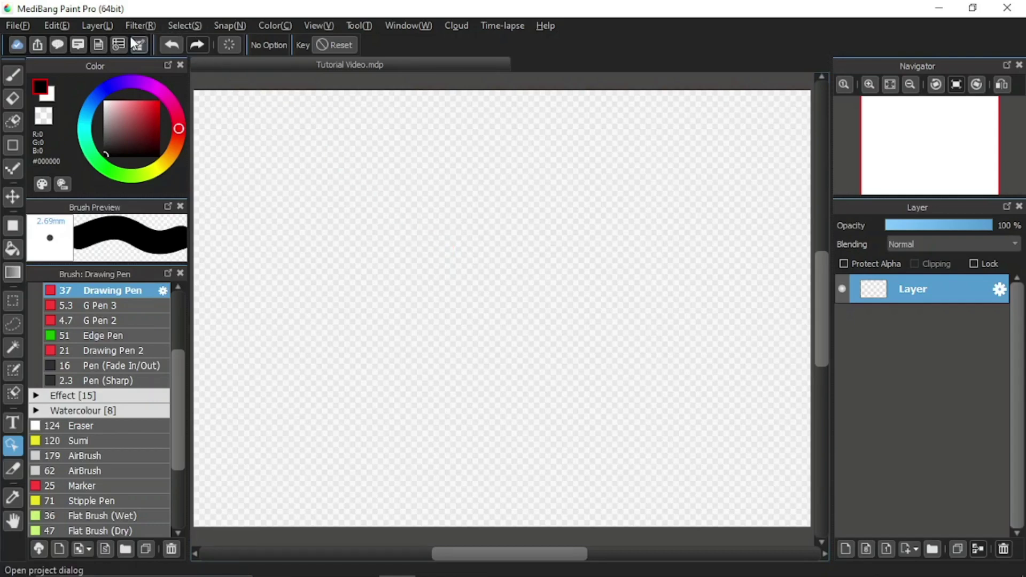
Open the materials library, browse the tile materials and preview MT000044-350 Tone 20L 40%.
left_click(57, 45)
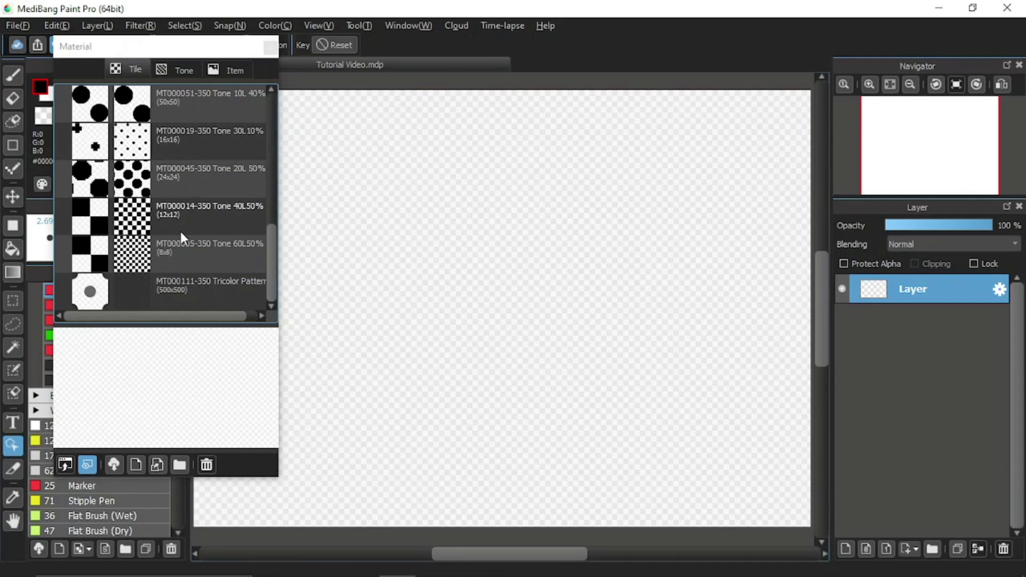
scroll(181, 232, "up", 3)
scroll(180, 232, "up", 2)
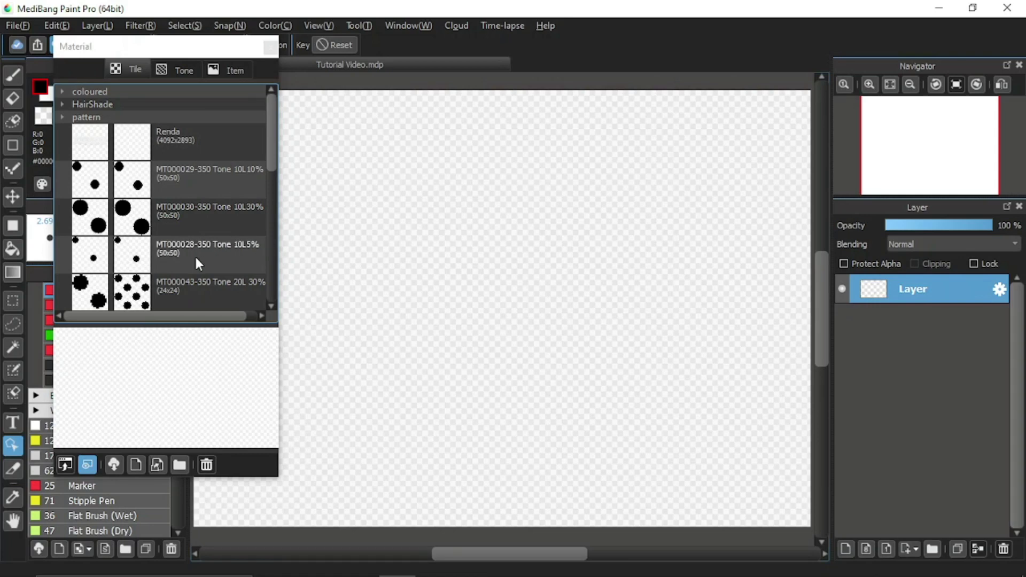
scroll(195, 255, "down", 3)
scroll(195, 255, "down", 3)
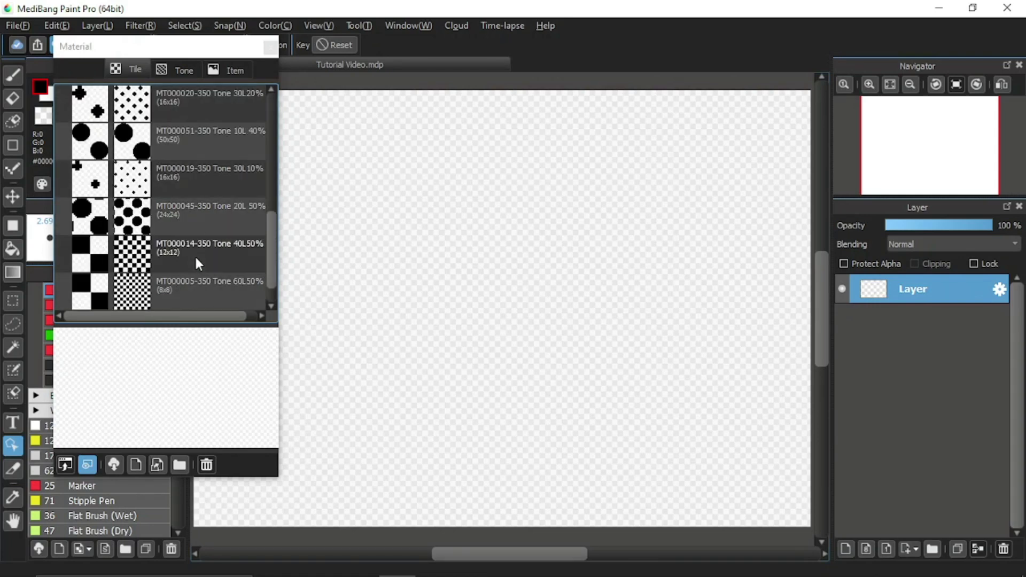
scroll(194, 255, "down", 1)
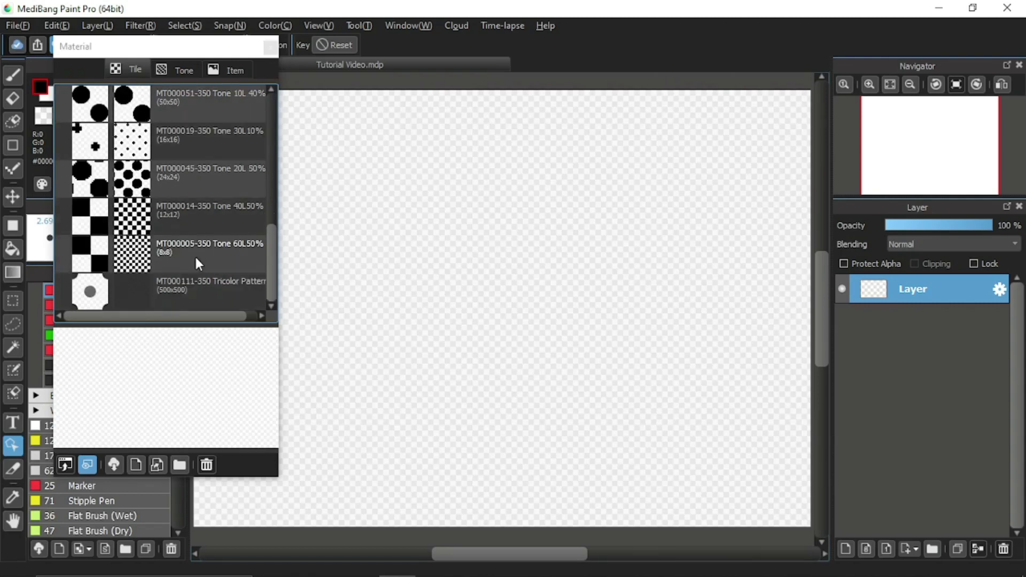
scroll(196, 259, "up", 10)
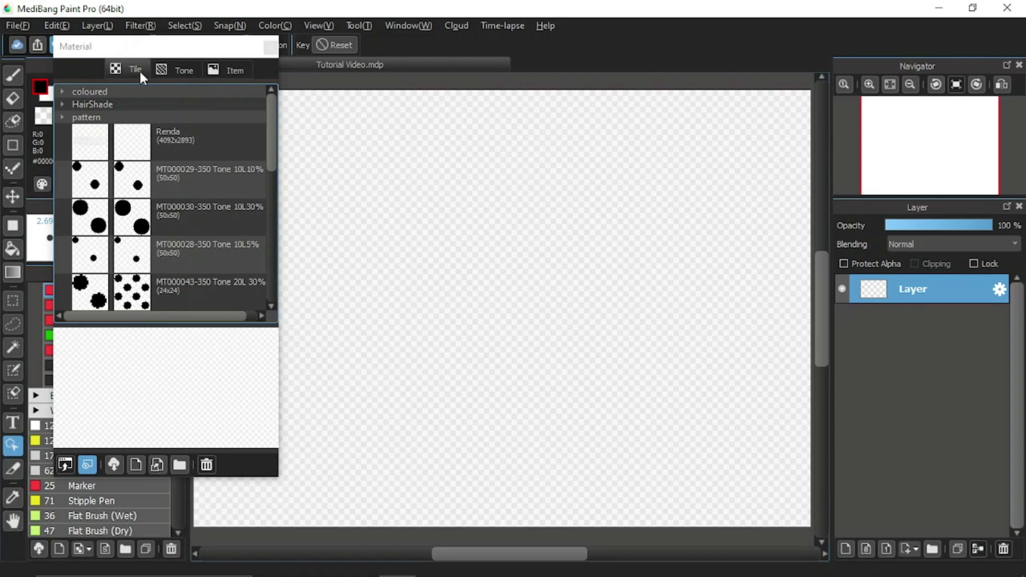
scroll(223, 231, "down", 4)
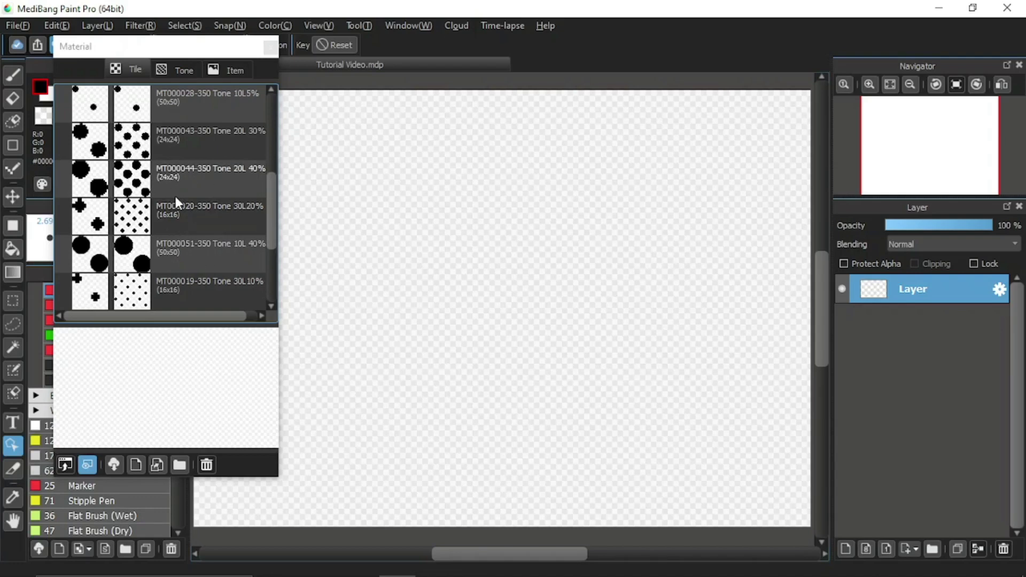
left_click(181, 193)
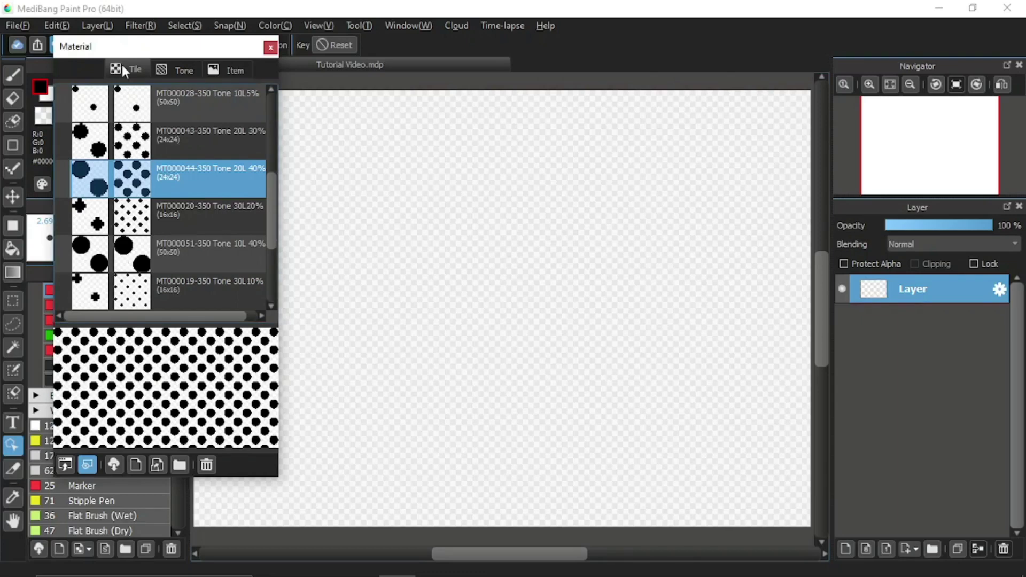
Browse the tone materials and preview the Thunder, Camouflage 2 and Planet tones.
left_click(183, 70)
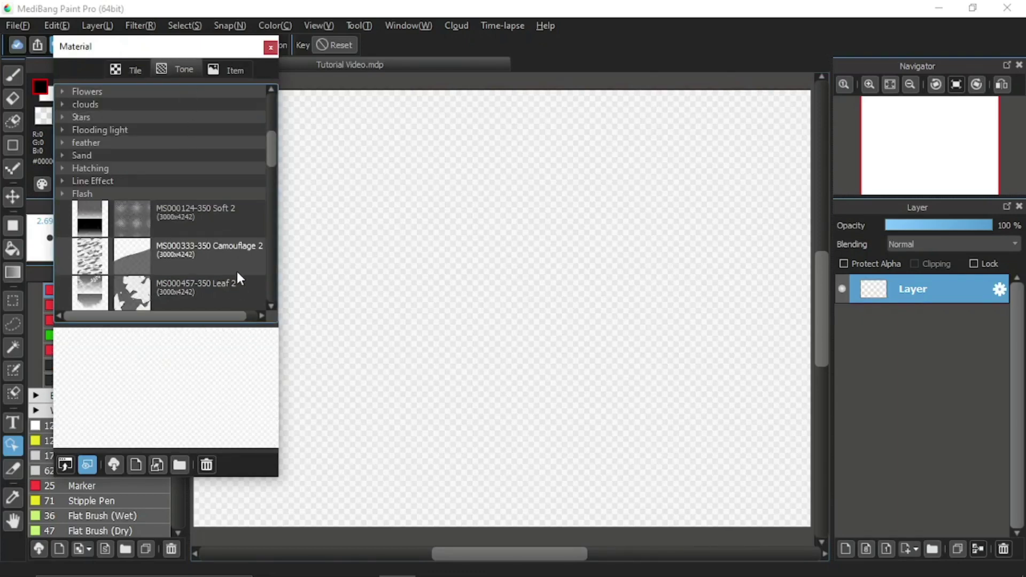
scroll(236, 272, "down", 3)
scroll(230, 249, "down", 6)
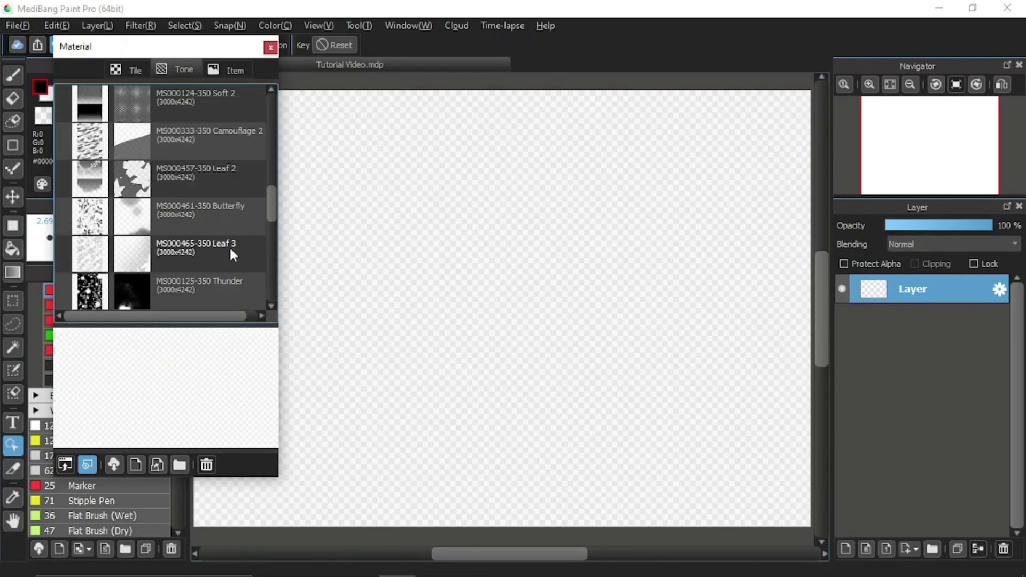
scroll(230, 250, "down", 2)
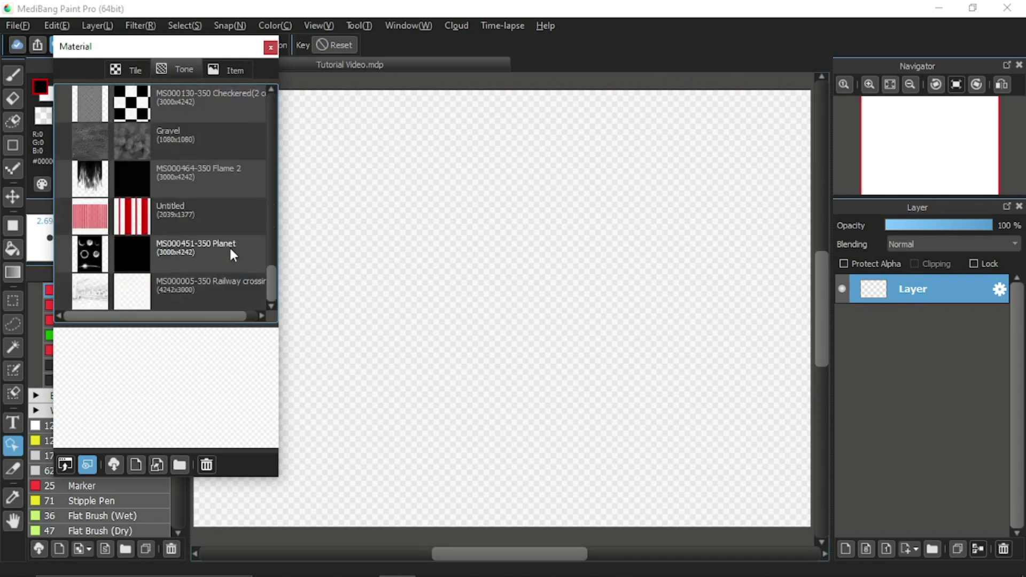
scroll(230, 250, "up", 5)
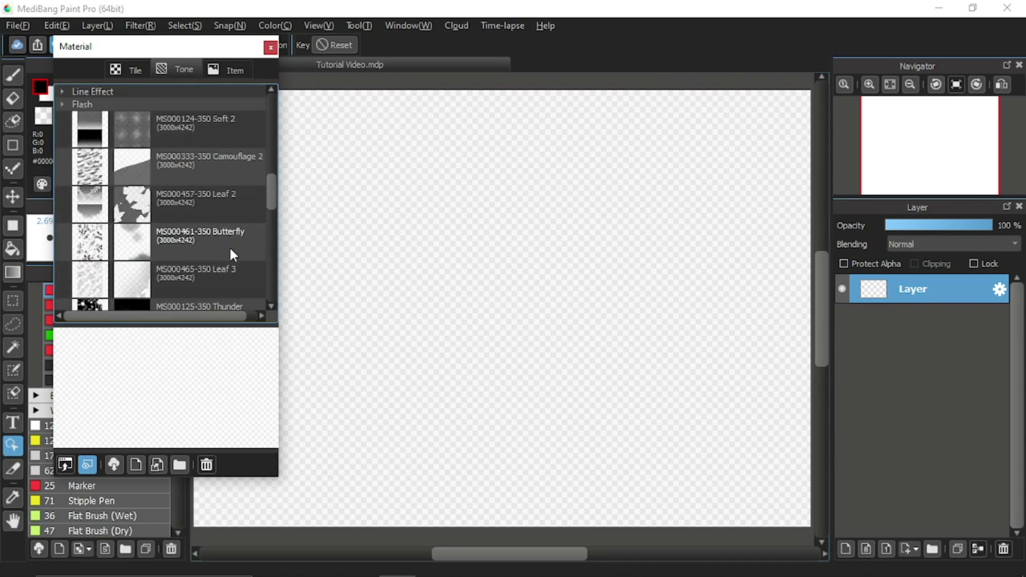
left_click(191, 247)
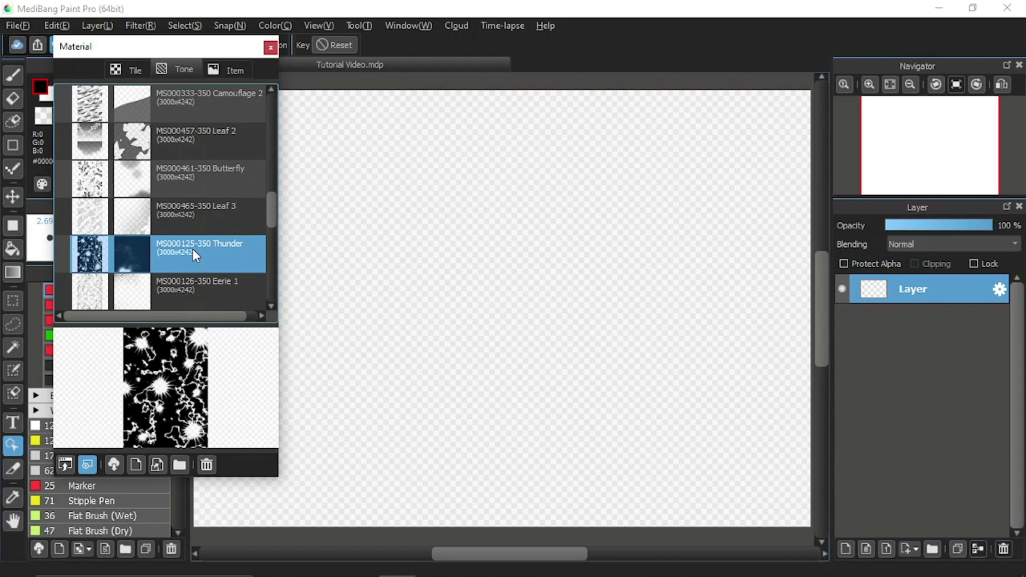
left_click(200, 102)
scroll(162, 210, "down", 5)
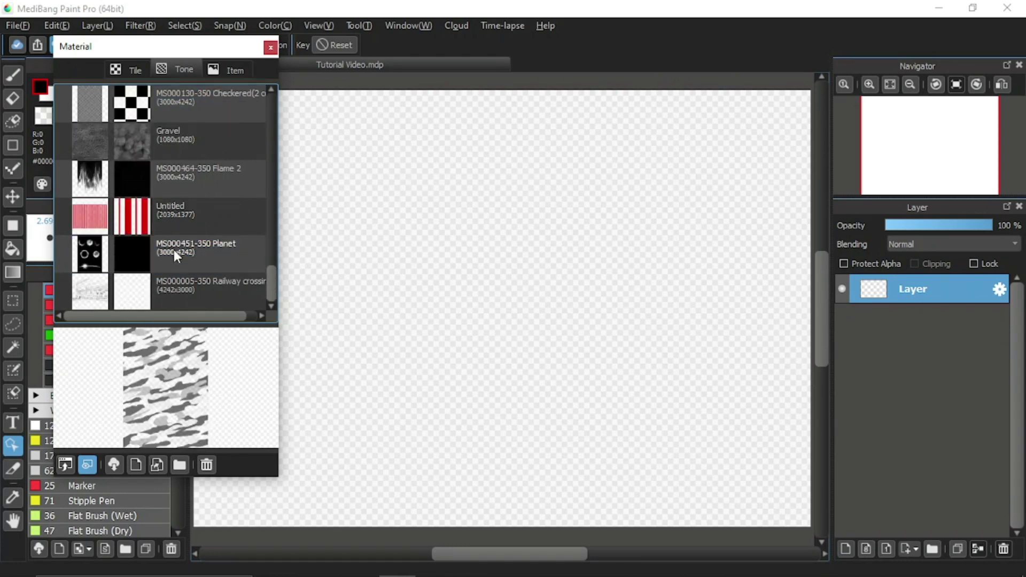
left_click(181, 255)
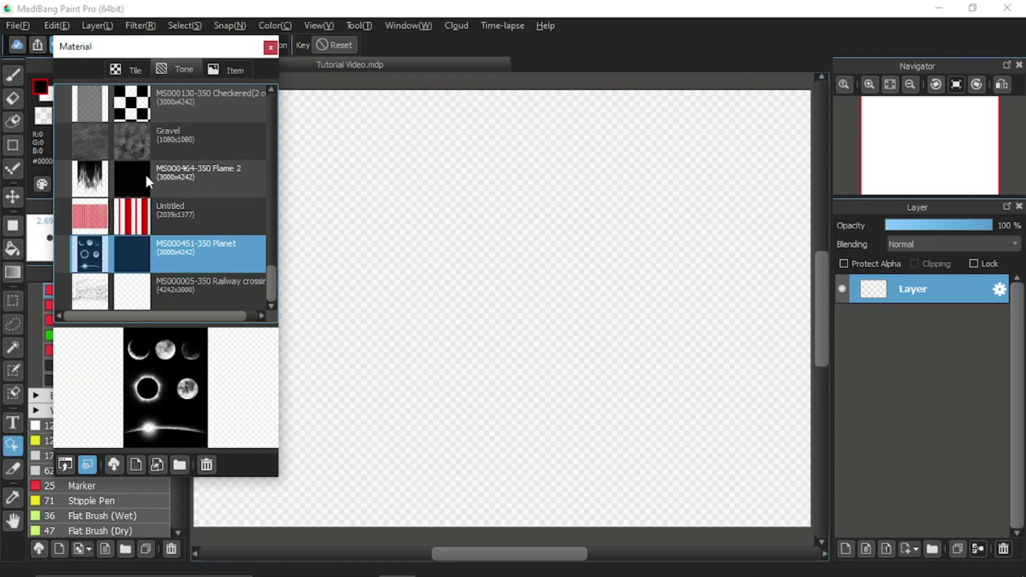
Browse the item materials and preview Line art (Girl6) and the Dialog 24 speech bubble.
left_click(231, 73)
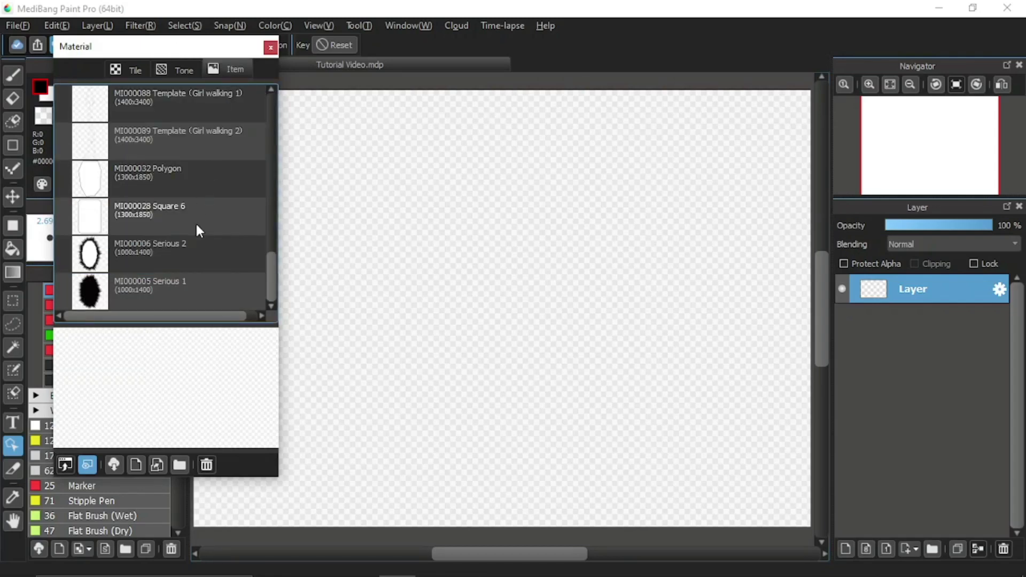
scroll(199, 231, "up", 2)
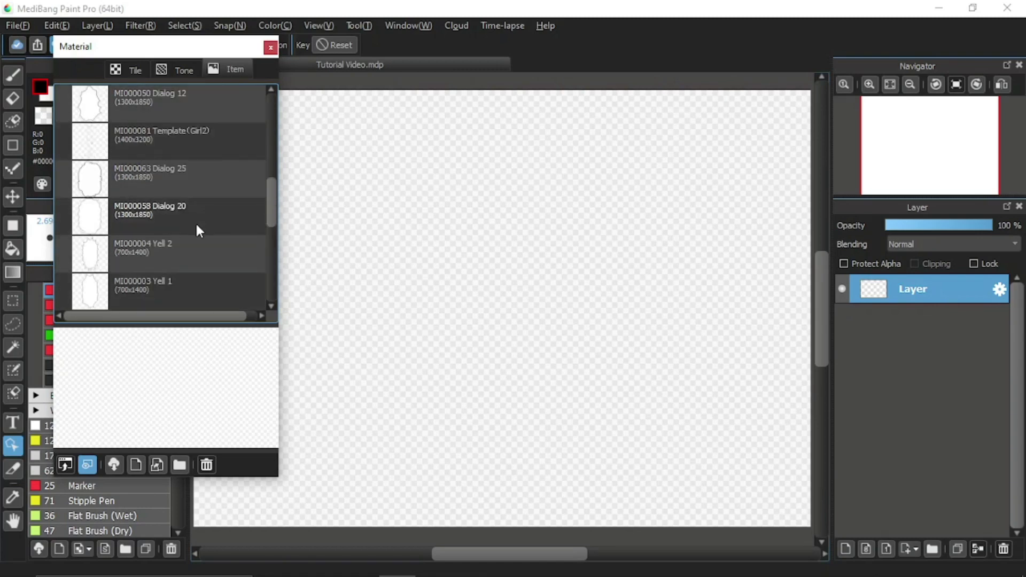
scroll(199, 231, "up", 2)
scroll(198, 227, "up", 3)
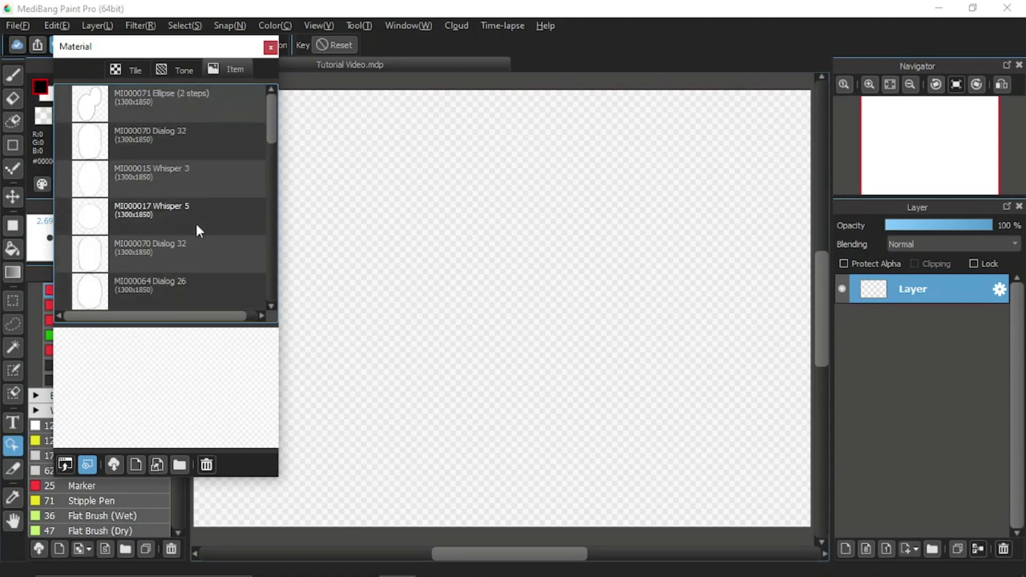
scroll(197, 228, "down", 5)
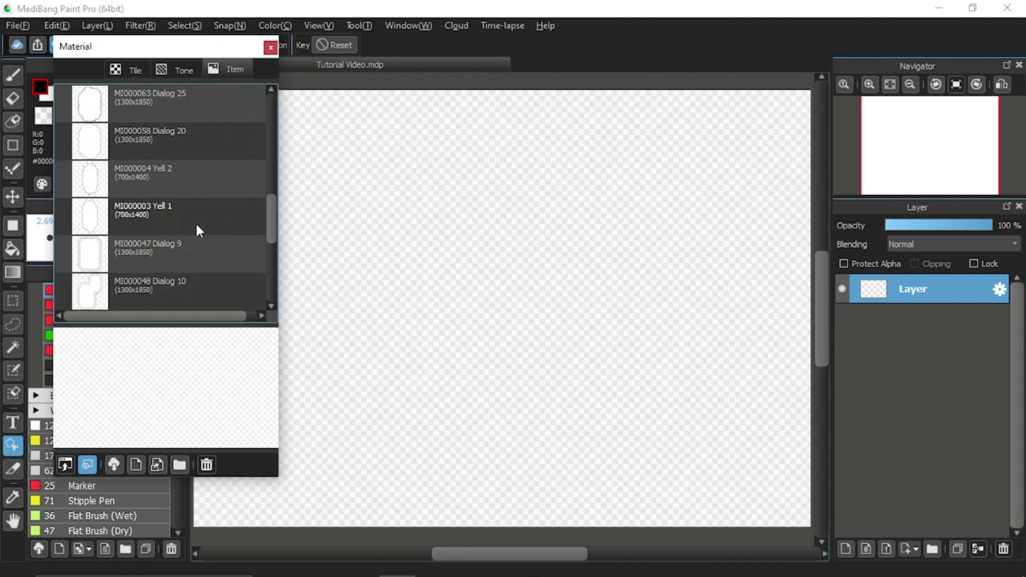
scroll(198, 230, "down", 3)
left_click(198, 230)
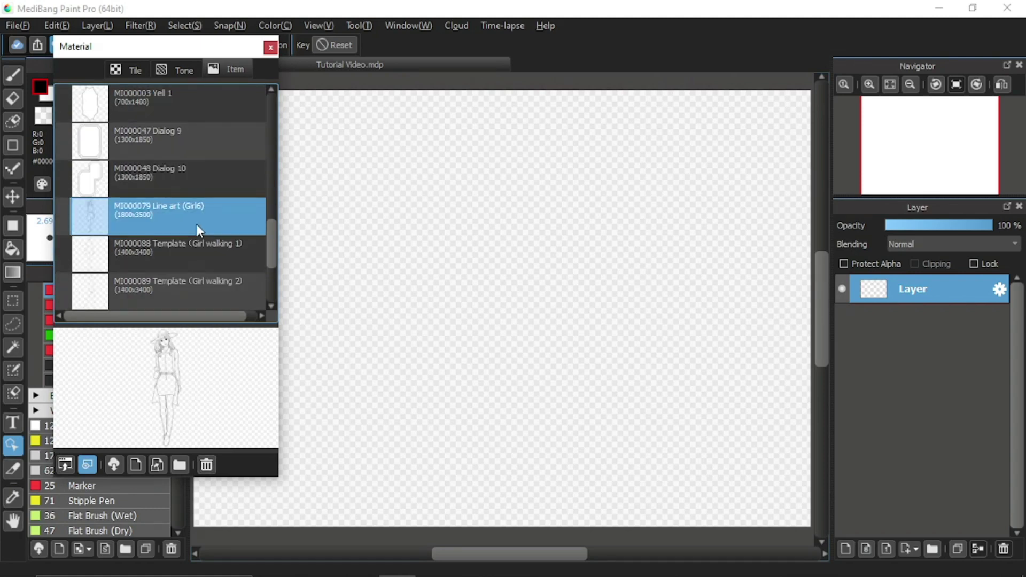
scroll(195, 216, "up", 3)
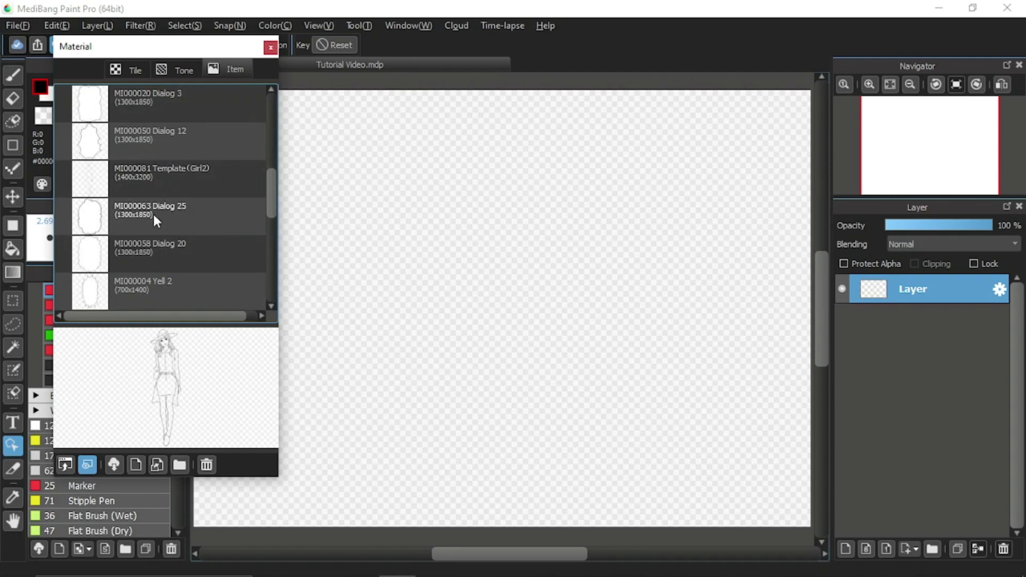
scroll(180, 203, "up", 3)
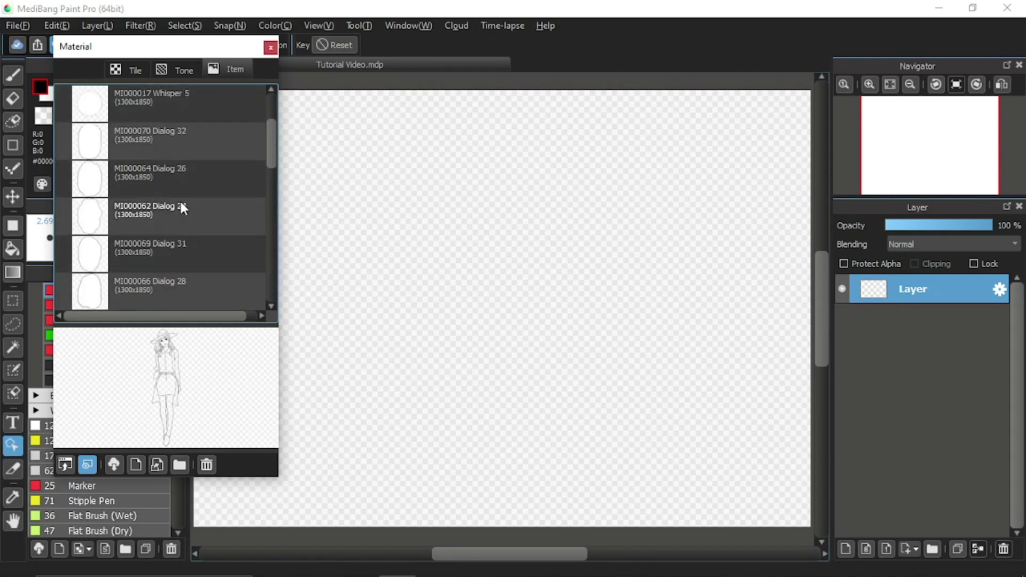
left_click(181, 203)
scroll(188, 199, "down", 3)
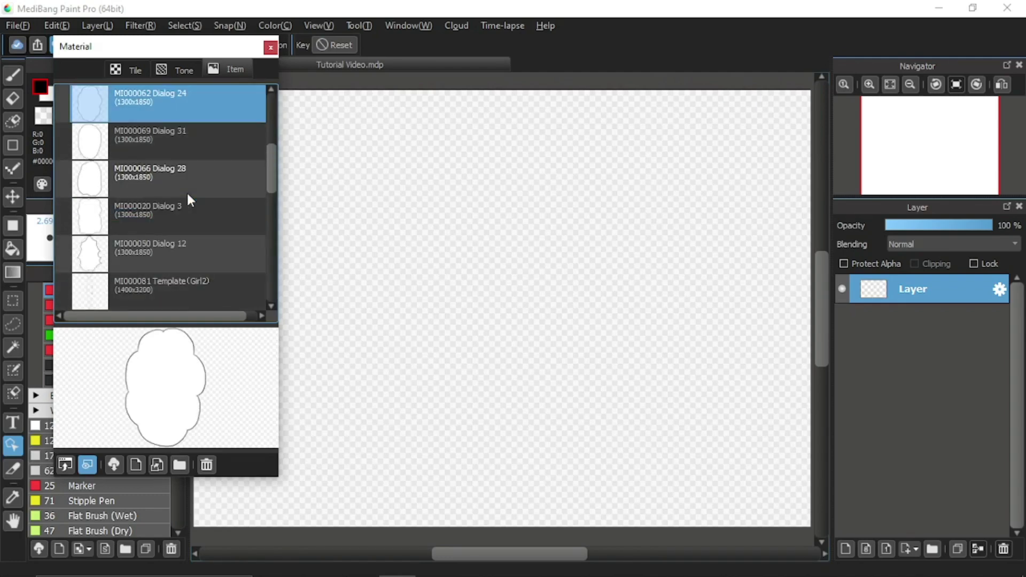
scroll(187, 200, "up", 6)
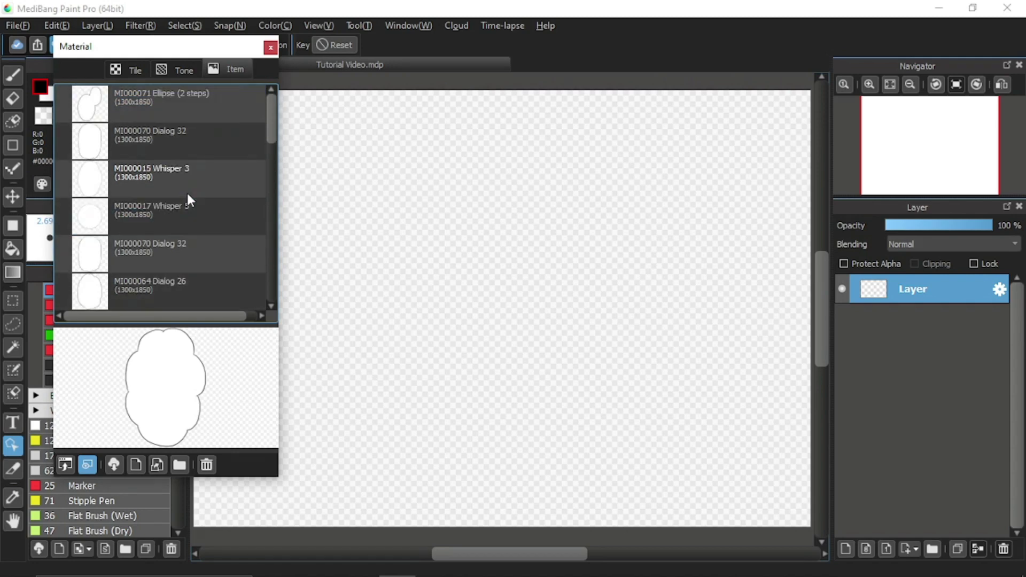
Paste the tile MT000043-350 Tone 20L 30% onto the canvas, replacing it with MT000029-350 Tone 10L10%.
left_click(124, 67)
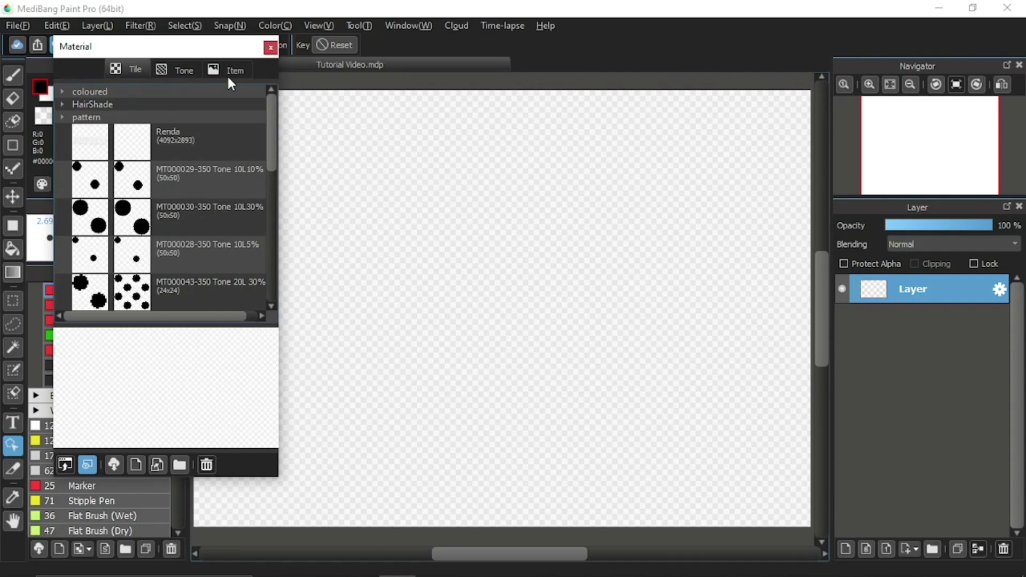
left_click(203, 286)
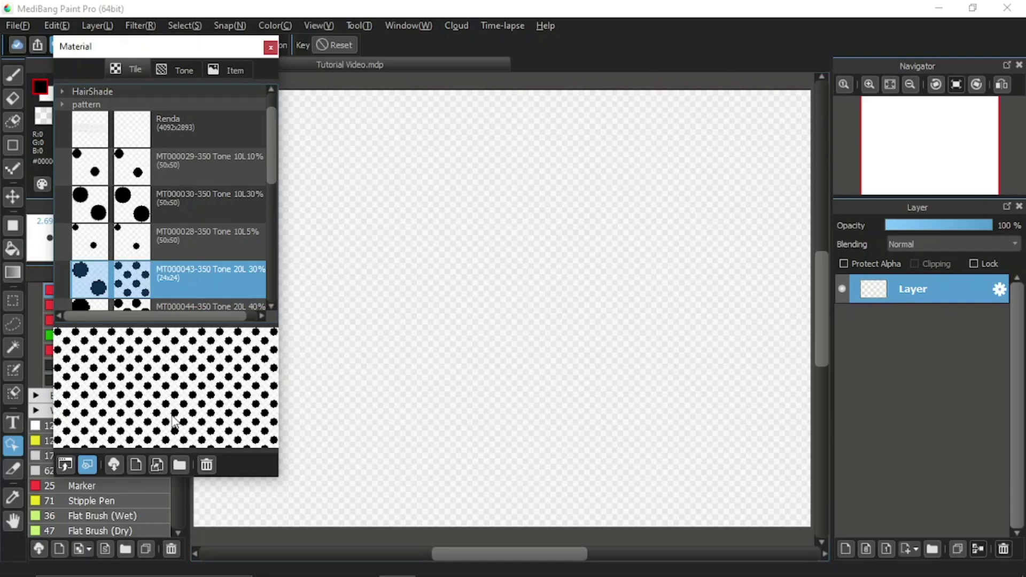
left_click(62, 464)
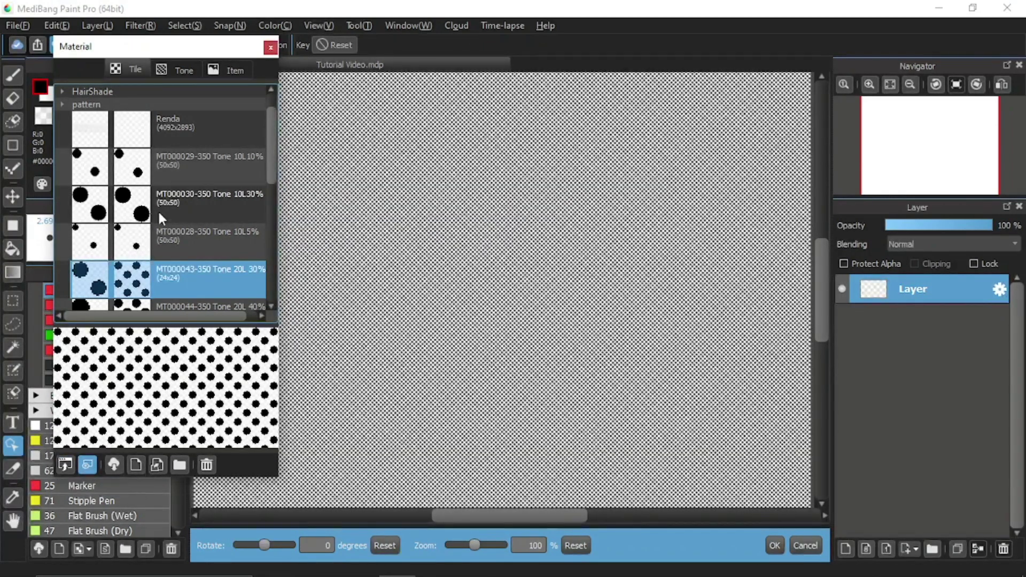
left_click(207, 157)
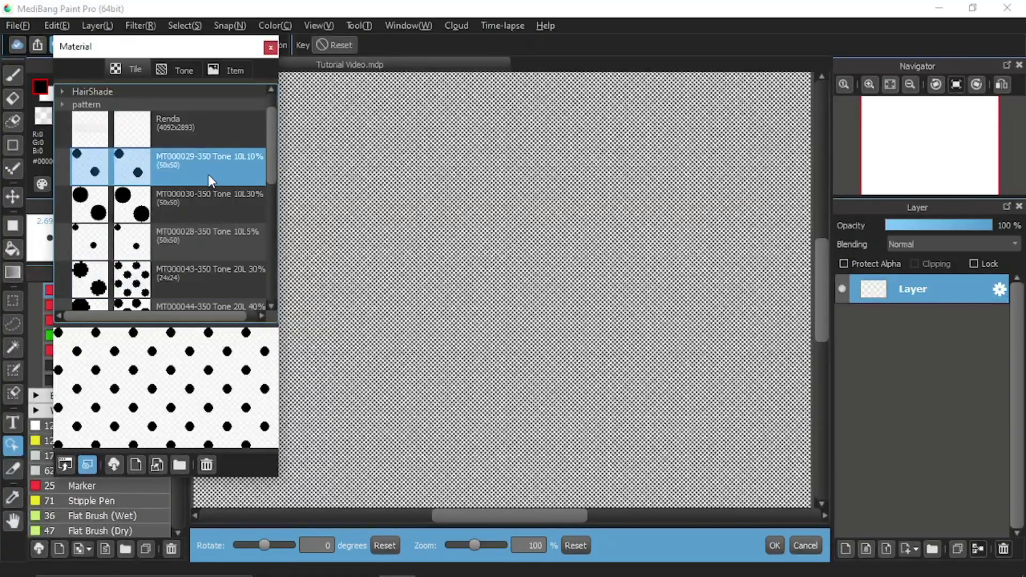
left_click(66, 463)
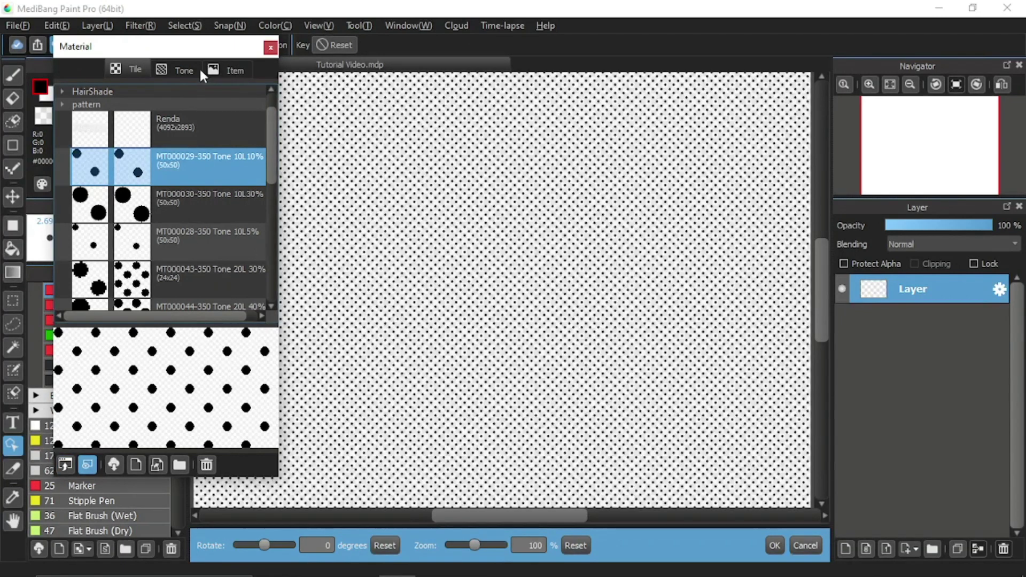
Paste the tone material MS000457-350 Leaf 2 onto the canvas.
left_click(178, 70)
scroll(181, 271, "down", 3)
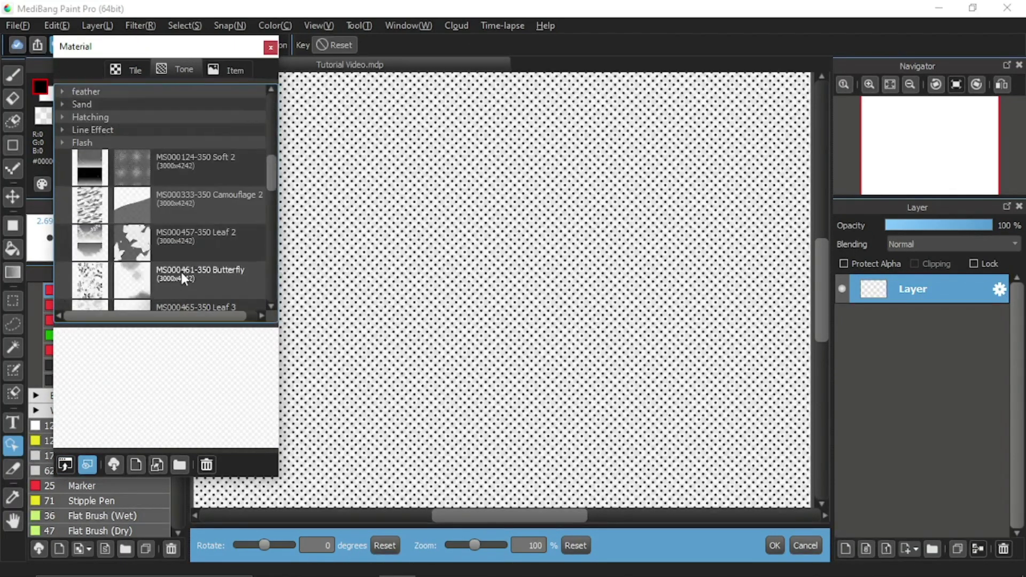
left_click(177, 248)
left_click(69, 469)
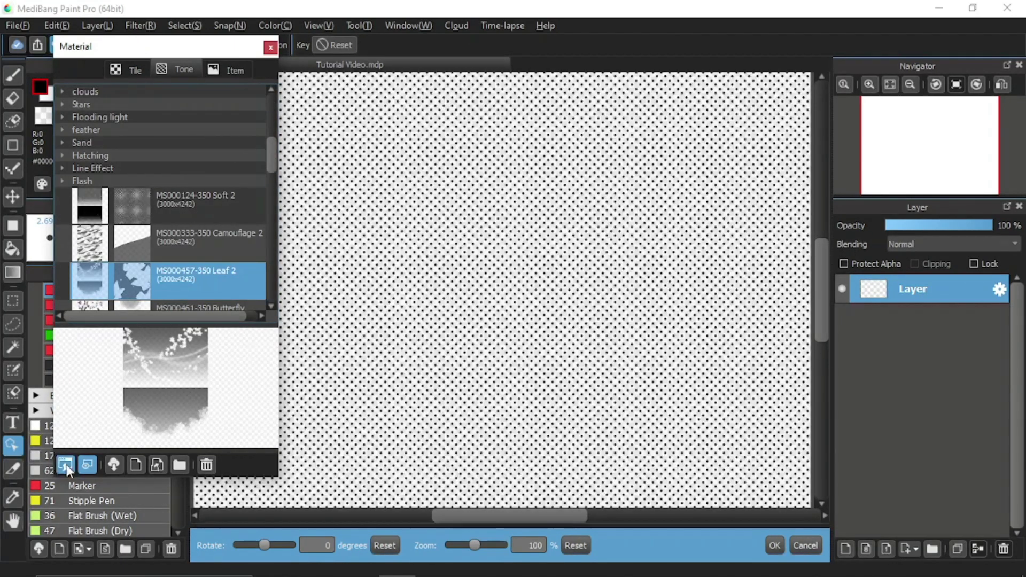
left_click(66, 465)
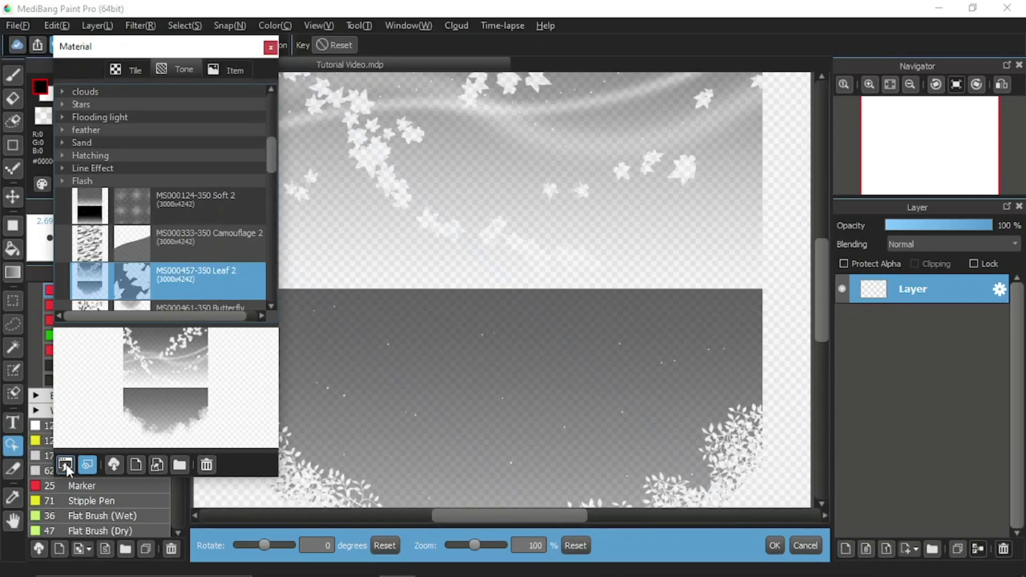
Preview the Dialog 12 item, and place the tile MT000111-350 Tricolor Pattern on the canvas.
left_click(235, 70)
left_click(172, 206)
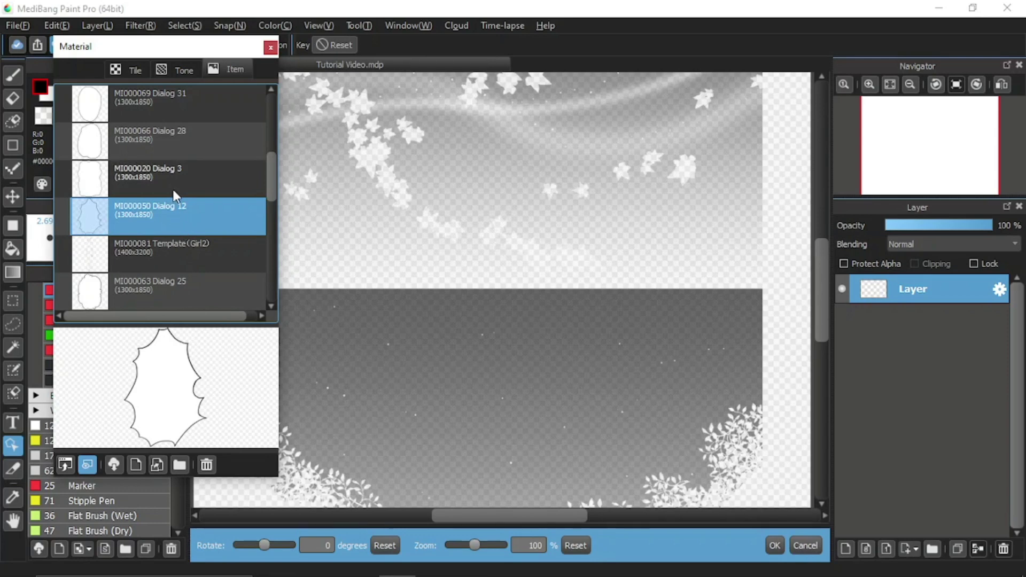
left_click(127, 71)
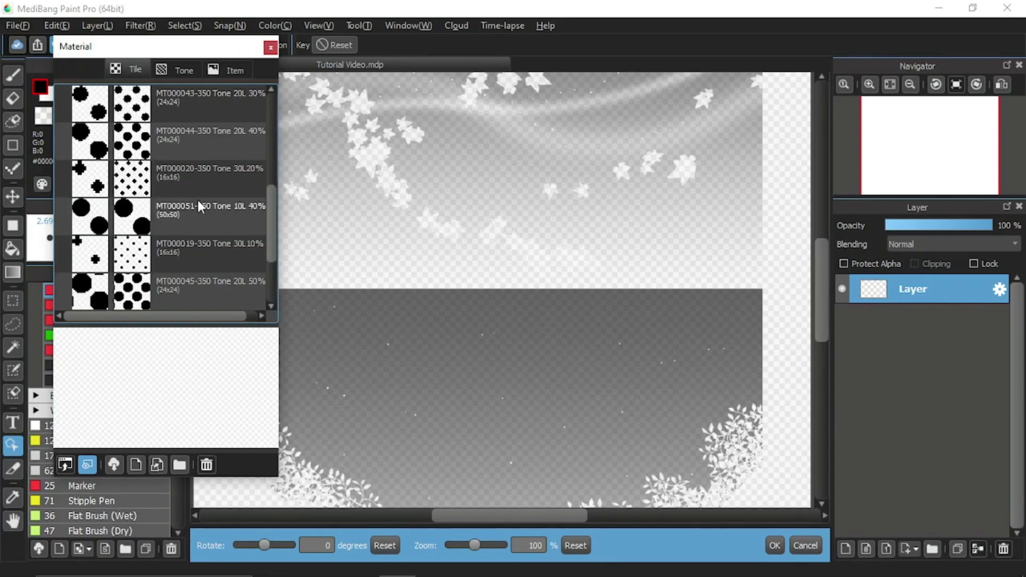
scroll(199, 206, "down", 3)
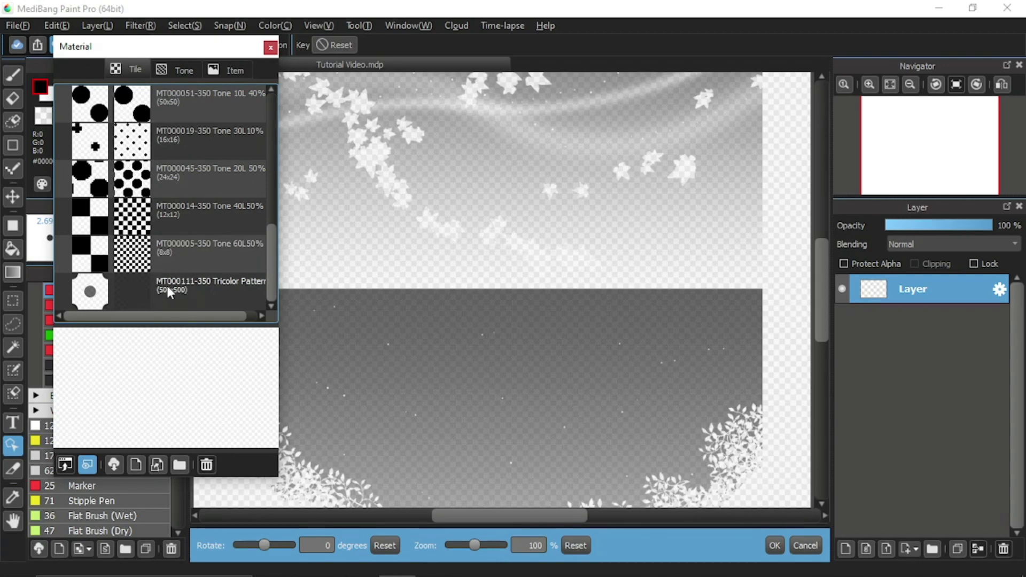
left_click_drag(167, 285, 522, 256)
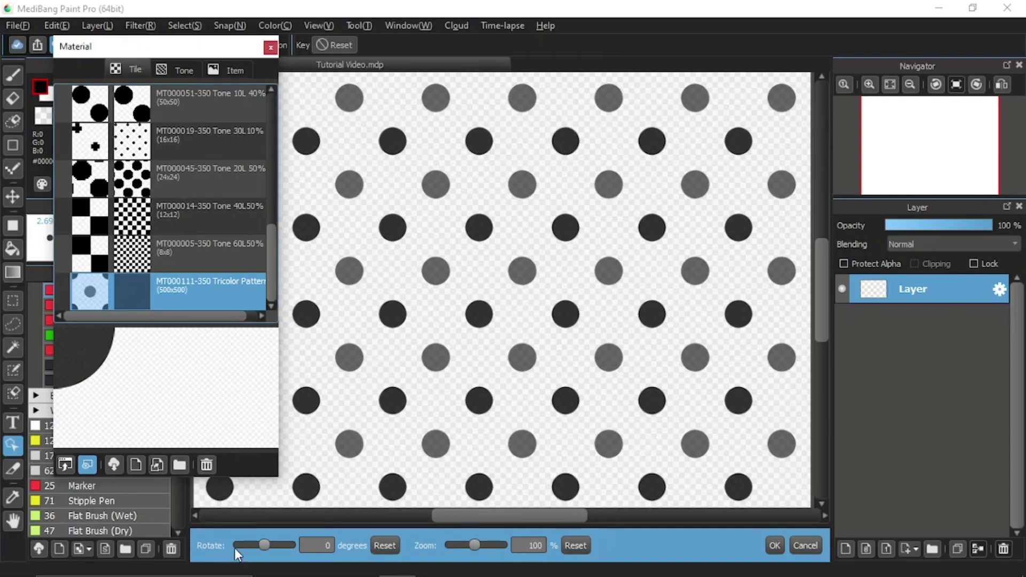
Try rotating the Tricolor Pattern tile to 11, 100 and 90 degrees, and reset the rotation.
left_click(263, 545)
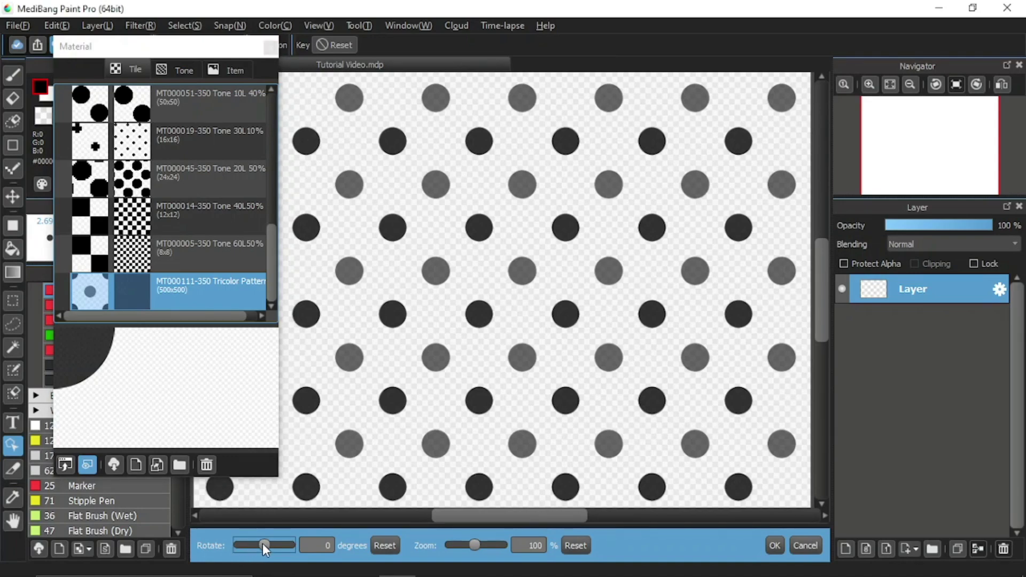
left_click_drag(264, 548, 266, 549)
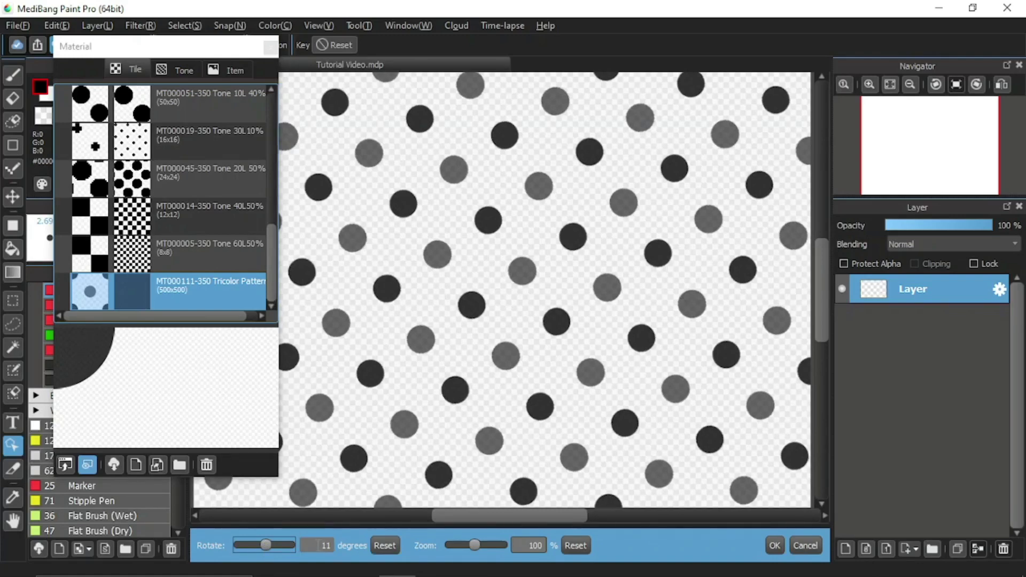
double_click(326, 545)
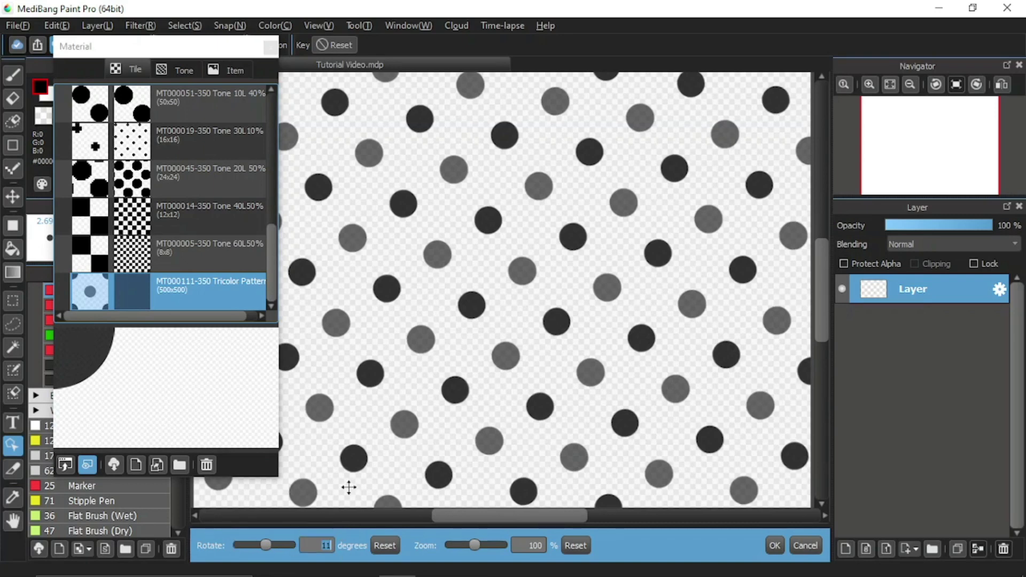
type("90")
left_click(294, 549)
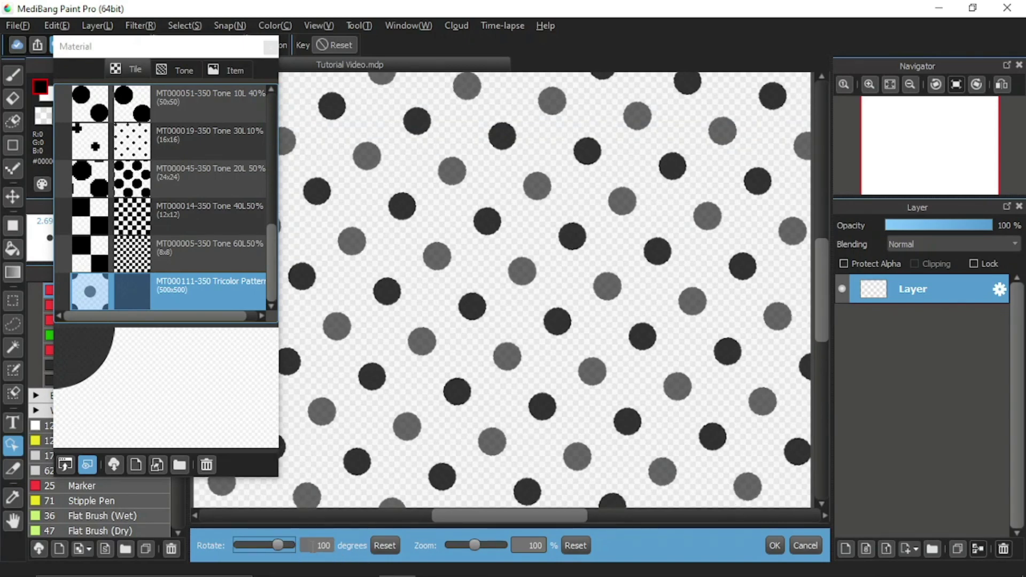
double_click(323, 545)
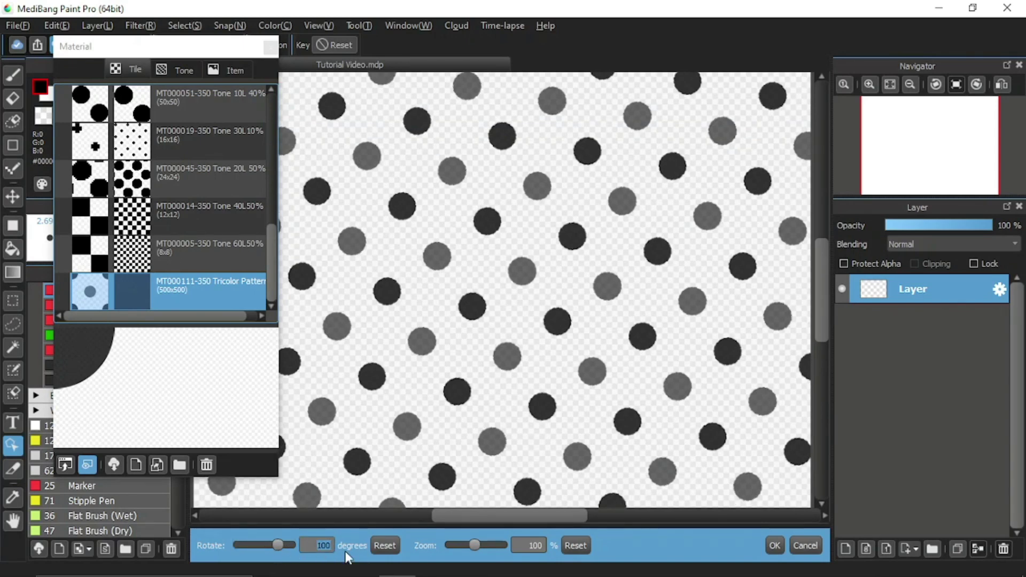
left_click(287, 550)
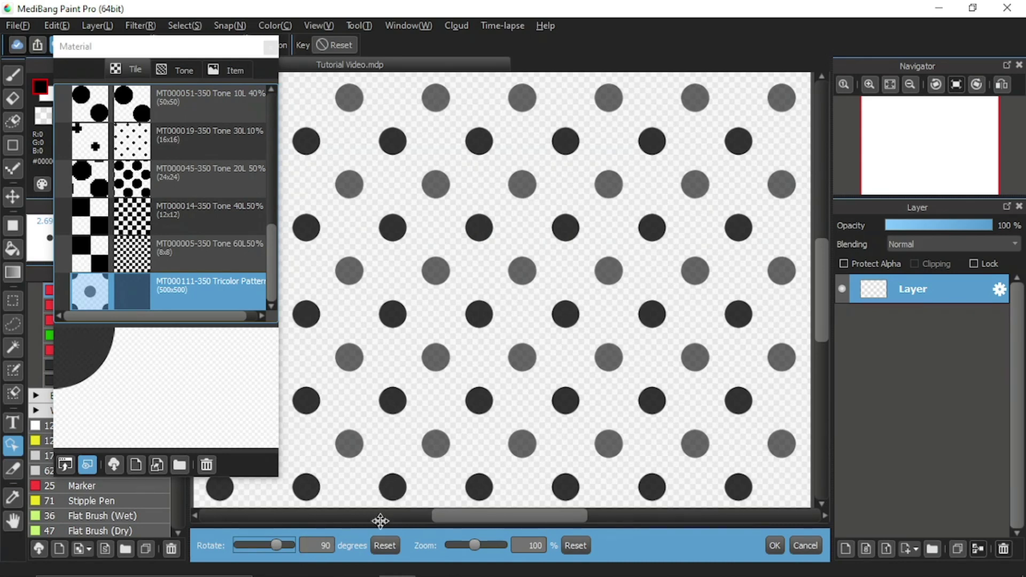
left_click(389, 547)
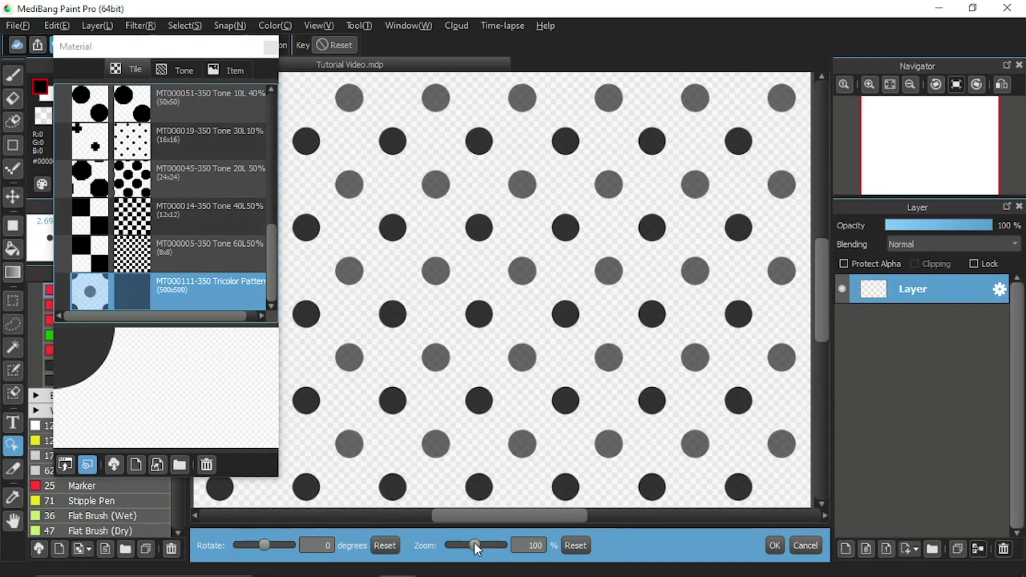
Try the Tricolor Pattern tile at 10% zoom, reset the zoom, and apply the tile to the layer.
left_click_drag(474, 542, 437, 542)
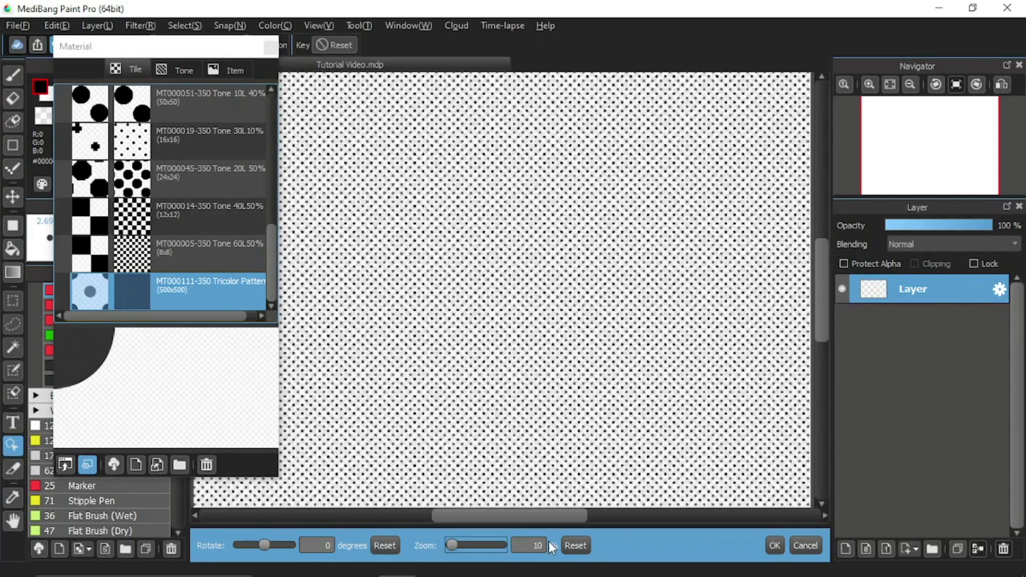
left_click(582, 542)
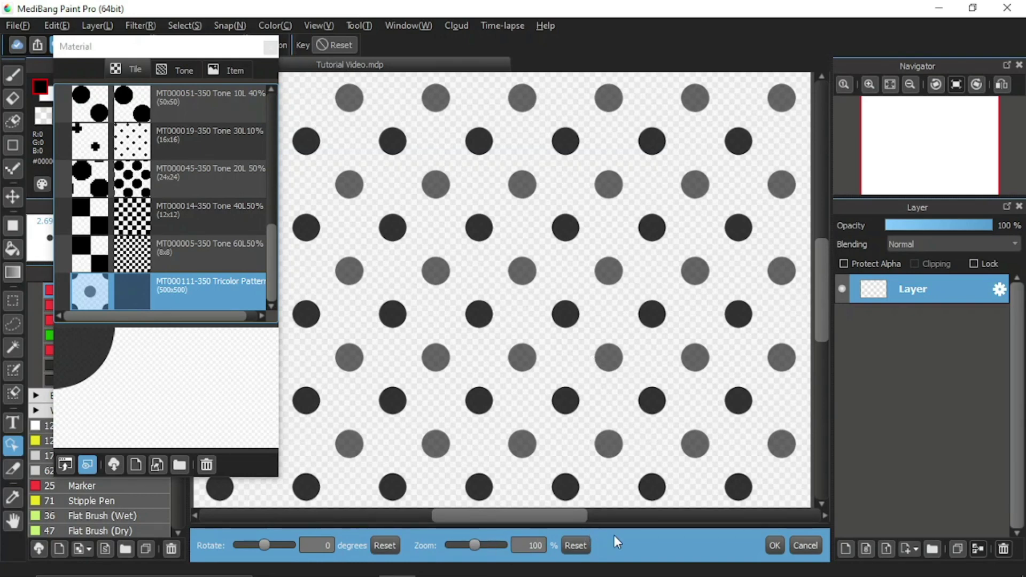
left_click(775, 545)
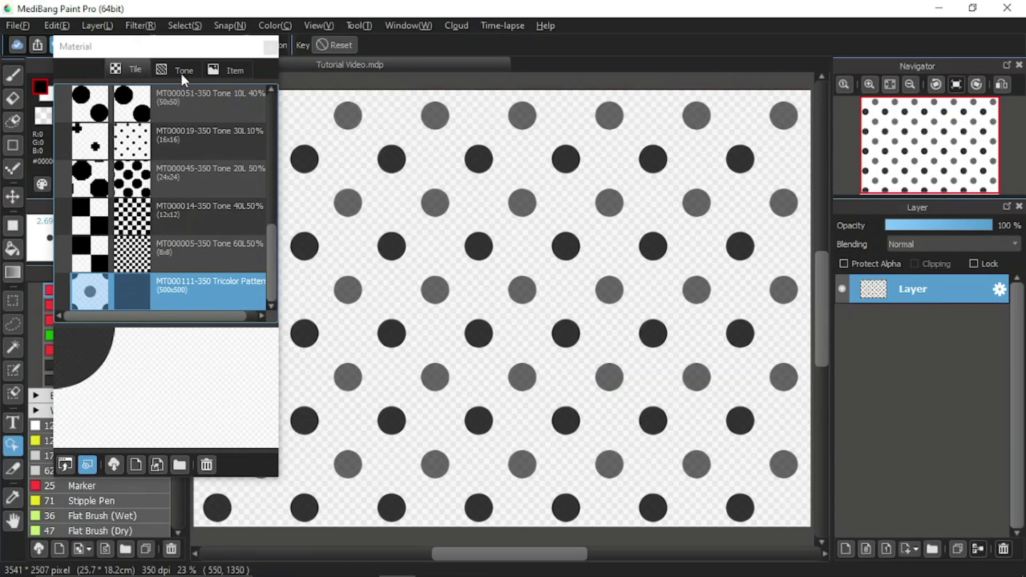
Place the item MI000071 Ellipse (2 steps) on the canvas and rotate it counterclockwise until its smaller lobe points up-left.
left_click(225, 68)
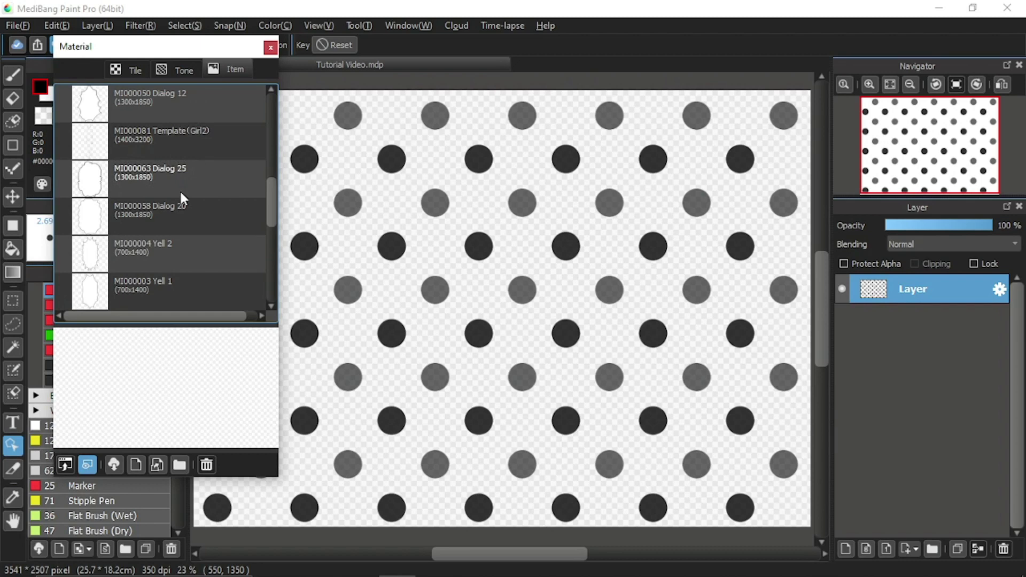
scroll(175, 182, "up", 5)
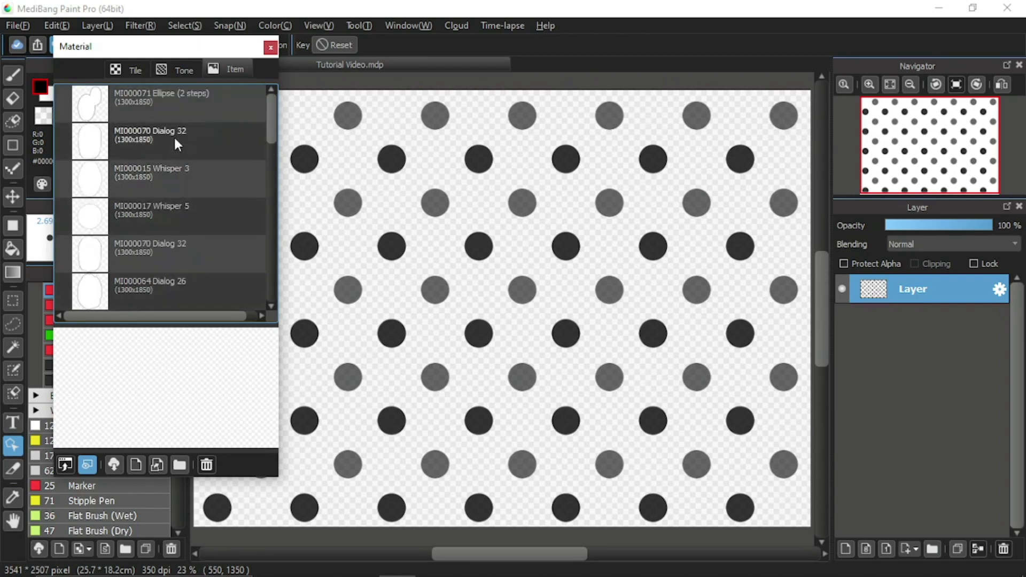
left_click(165, 111)
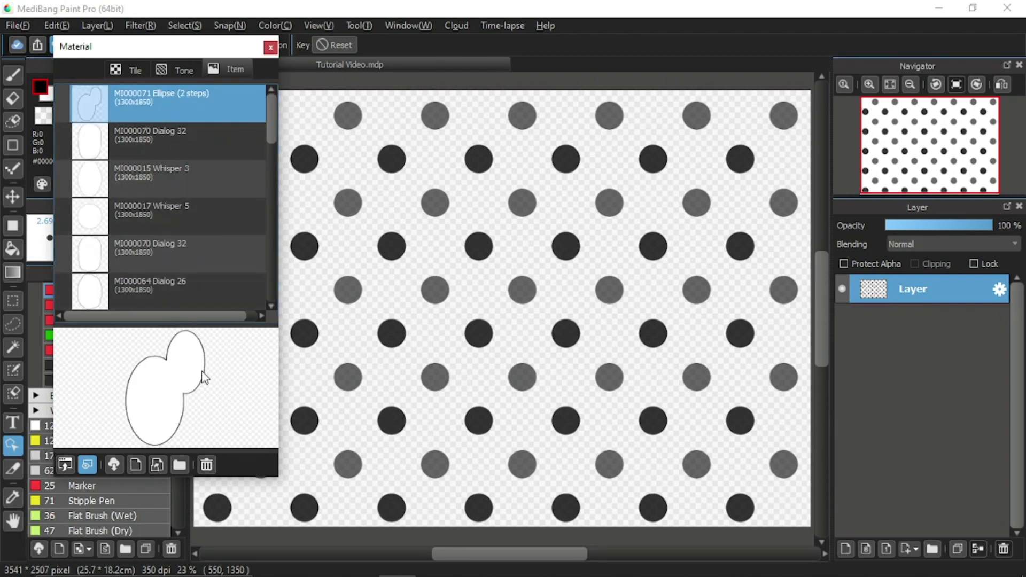
left_click_drag(163, 395, 494, 283)
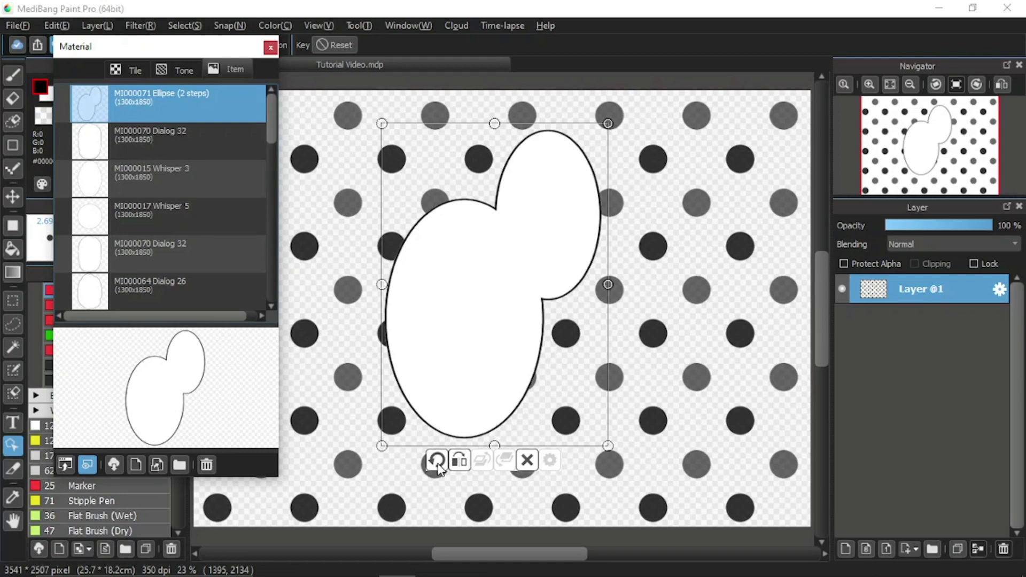
left_click_drag(437, 469, 563, 393)
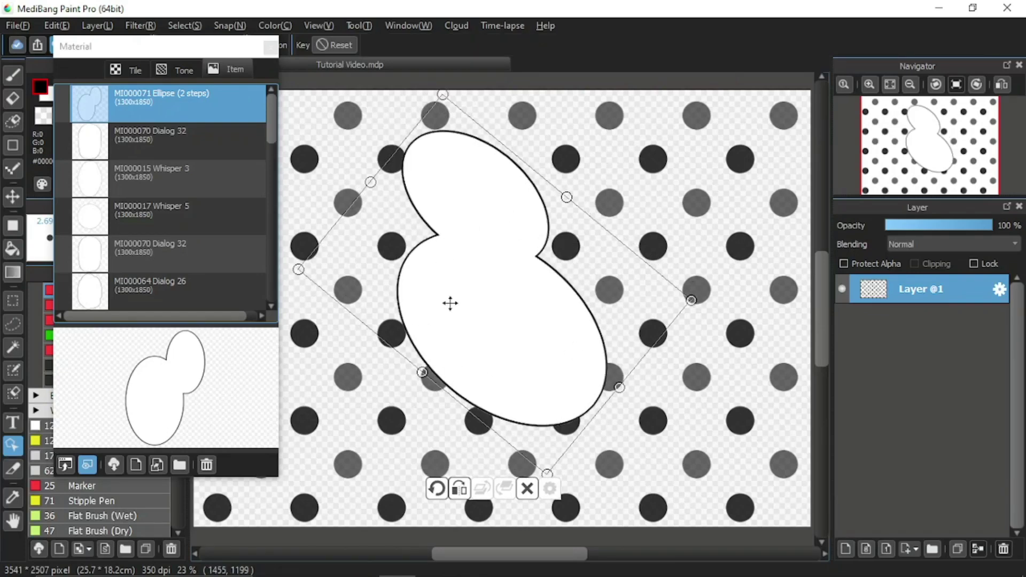
Flip the ellipse balloon horizontally and back, and scale it down on the dotted pattern.
left_click(460, 488)
left_click(459, 488)
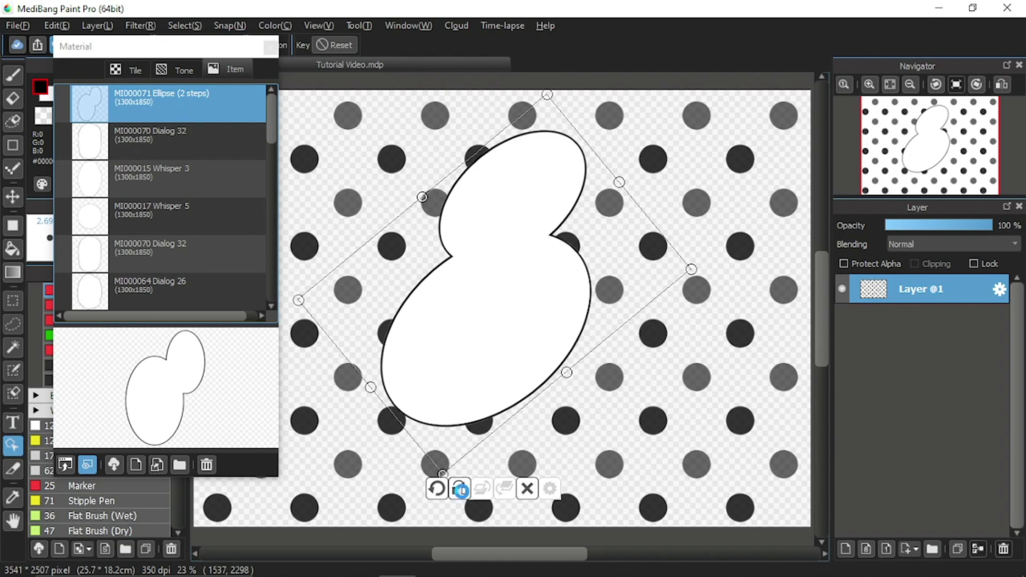
left_click(459, 488)
left_click(459, 488)
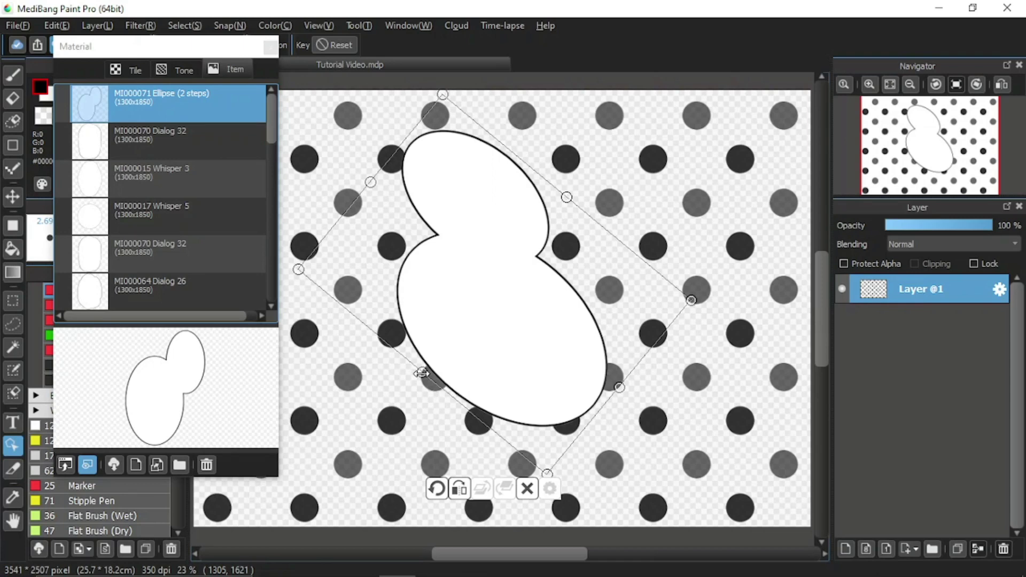
left_click_drag(422, 373, 385, 416)
left_click_drag(443, 92, 465, 82)
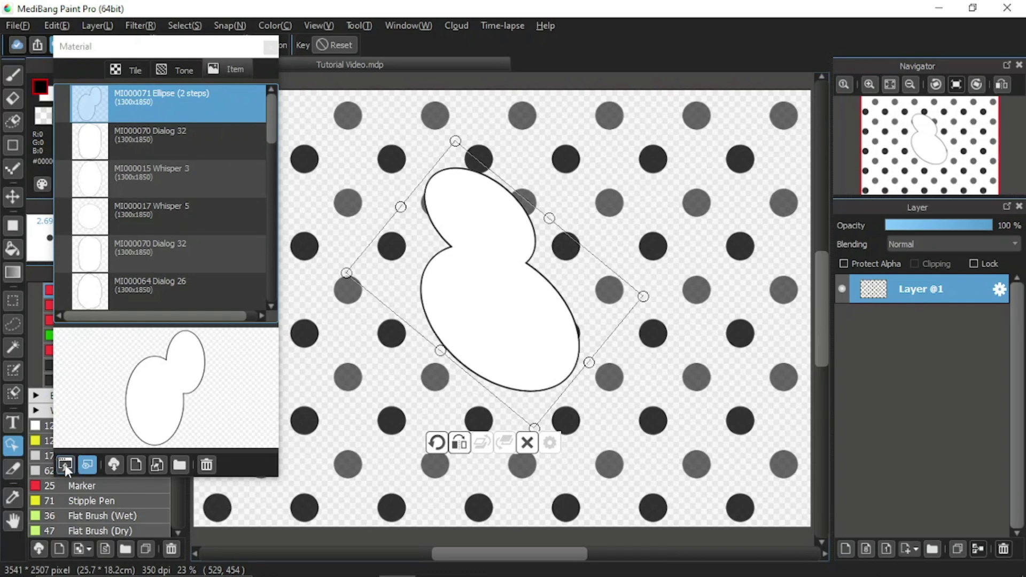
Toggle the material preview off and back on several times.
left_click(93, 464)
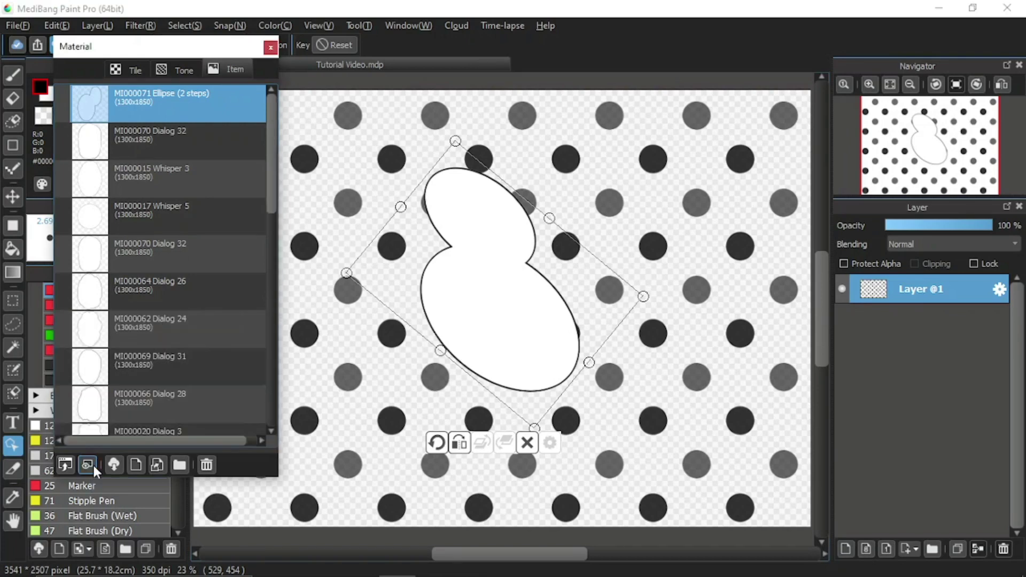
left_click(92, 462)
left_click(93, 464)
left_click(92, 463)
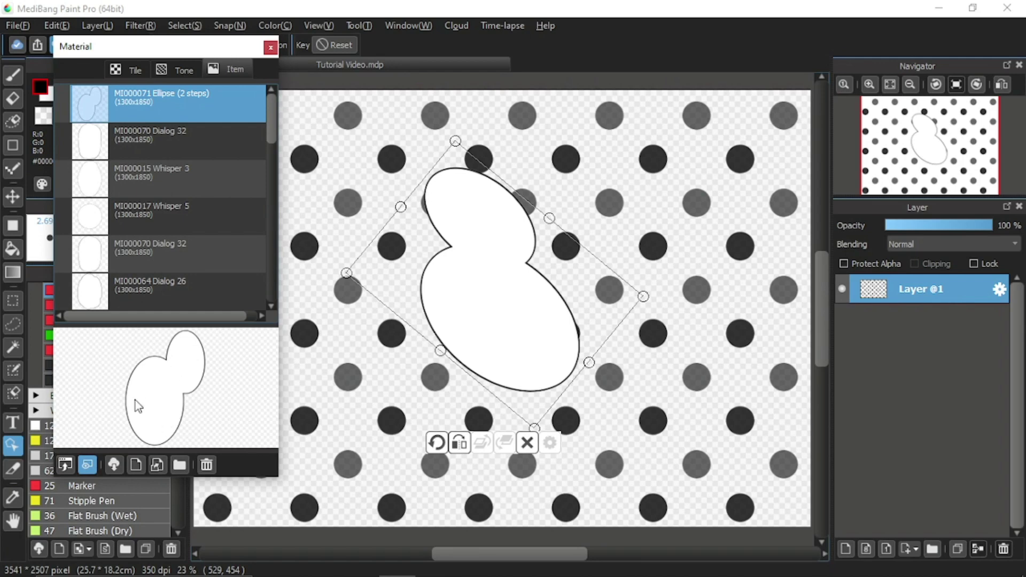
left_click(84, 463)
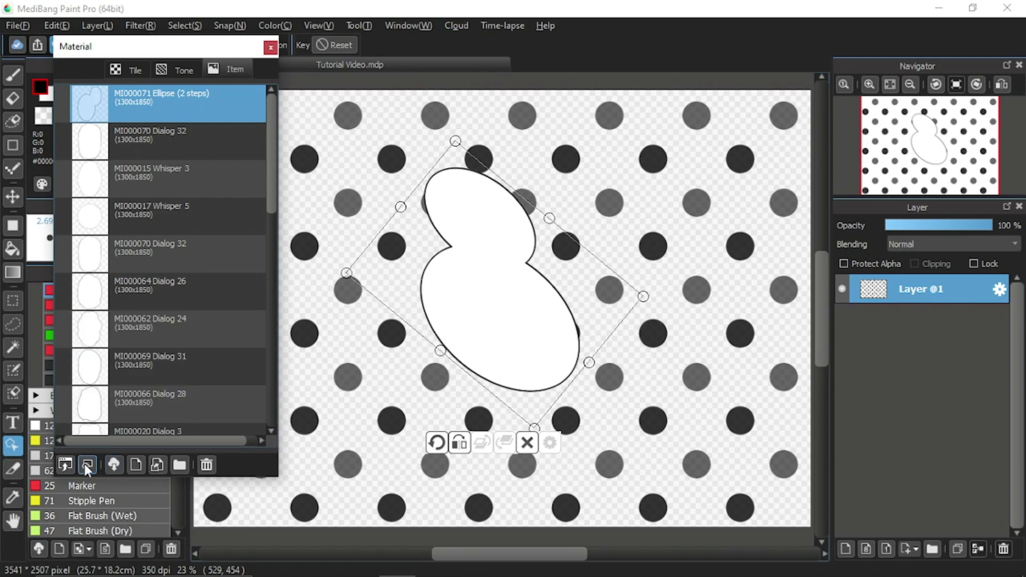
left_click(84, 464)
left_click(84, 464)
left_click(84, 464)
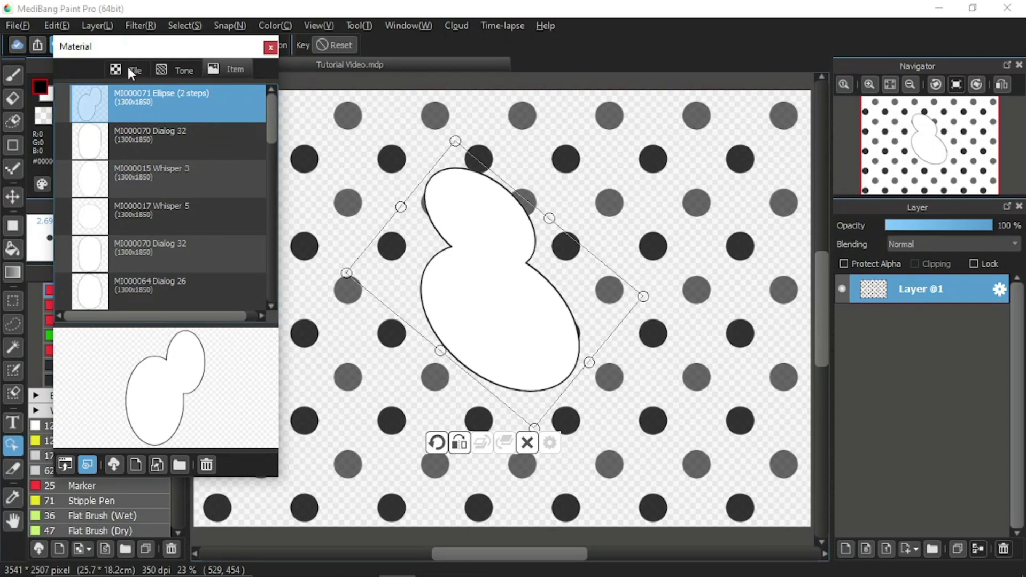
Browse the available tile materials and tone materials.
left_click(143, 74)
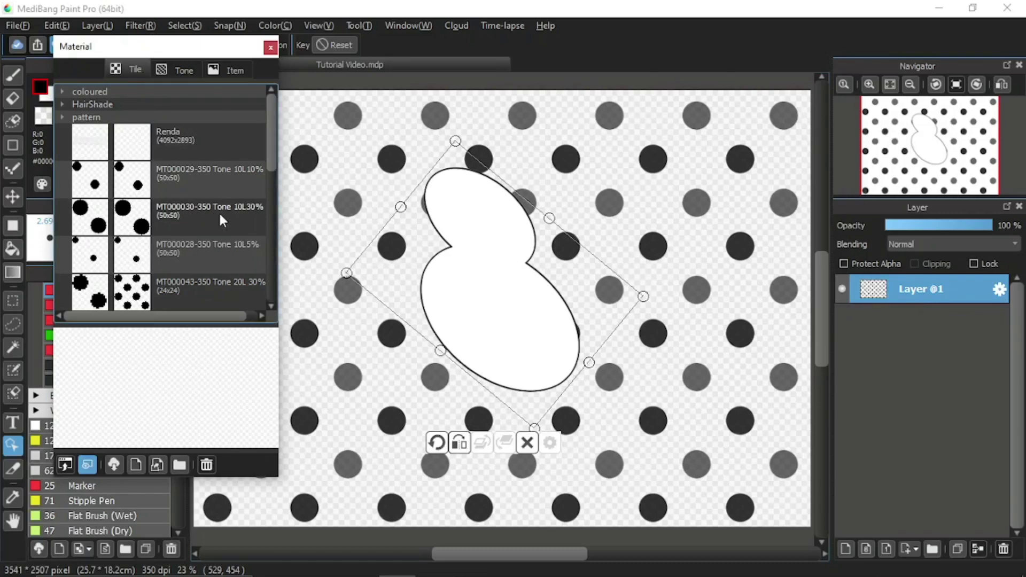
scroll(192, 216, "down", 3)
scroll(191, 216, "up", 3)
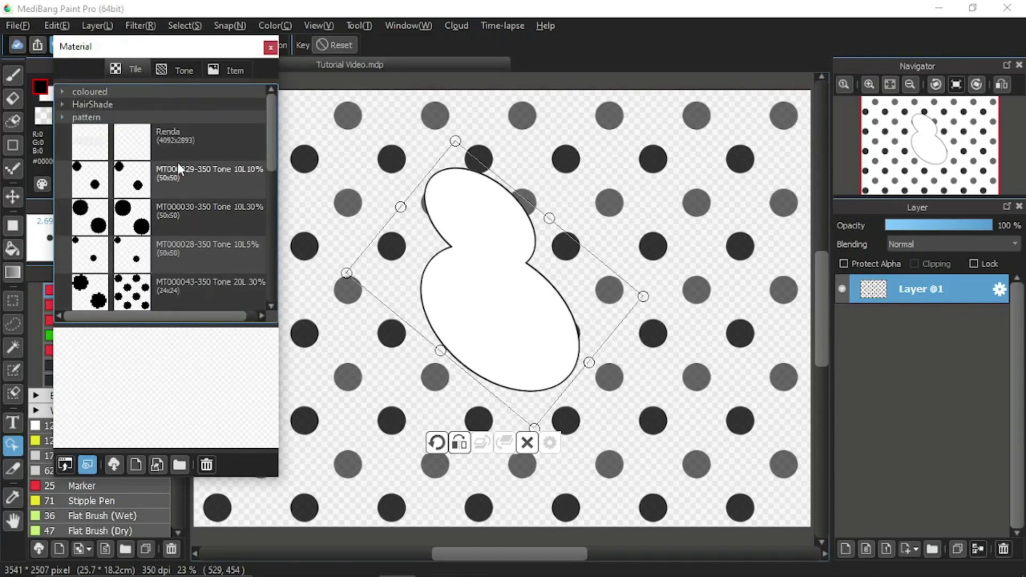
left_click(162, 72)
scroll(213, 216, "down", 3)
scroll(213, 227, "down", 1)
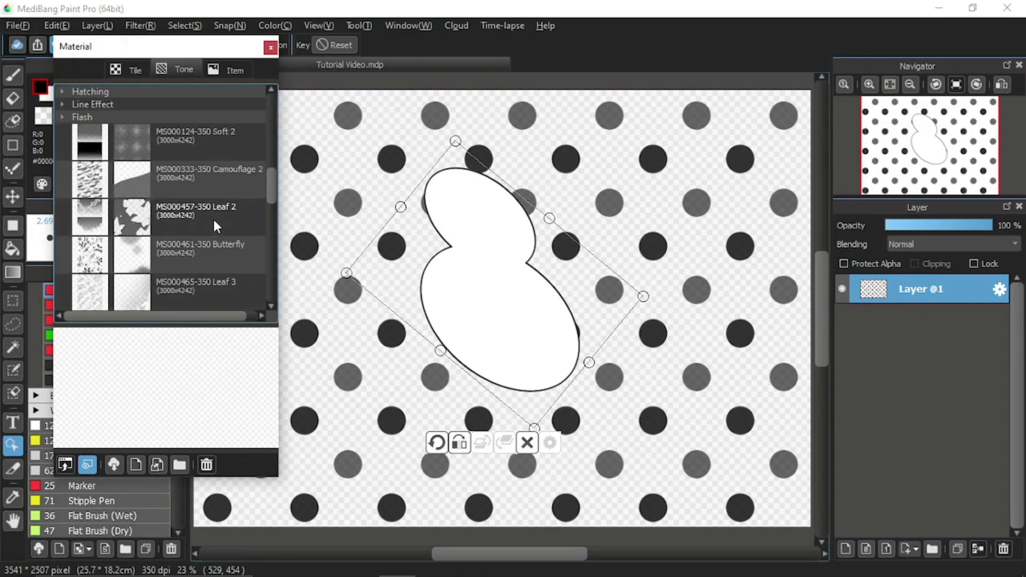
scroll(213, 223, "down", 5)
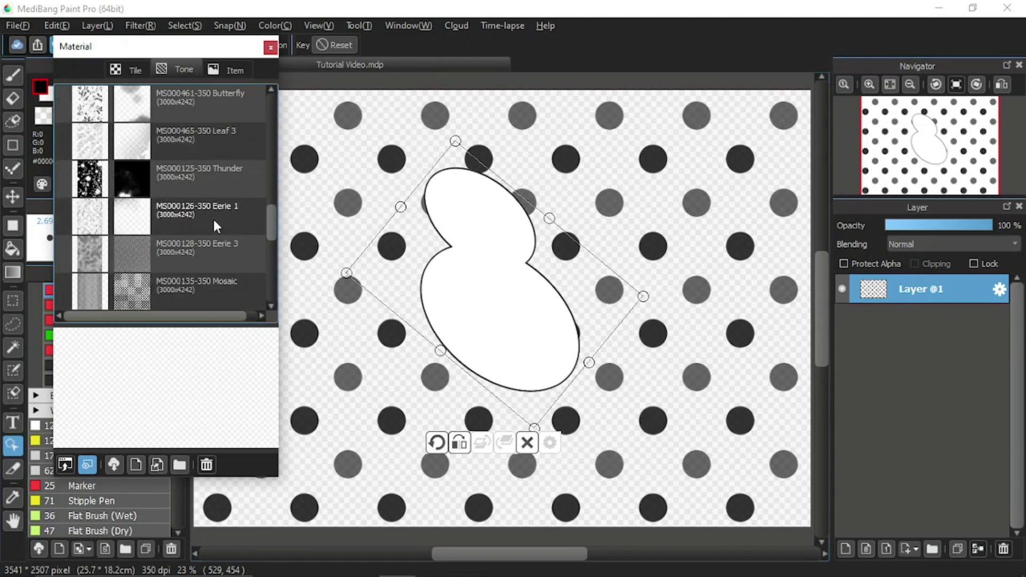
scroll(212, 217, "up", 5)
Browse the item materials and preview Dialog 10, Line art (Girl6) and Serious 2.
left_click(233, 70)
left_click(183, 170)
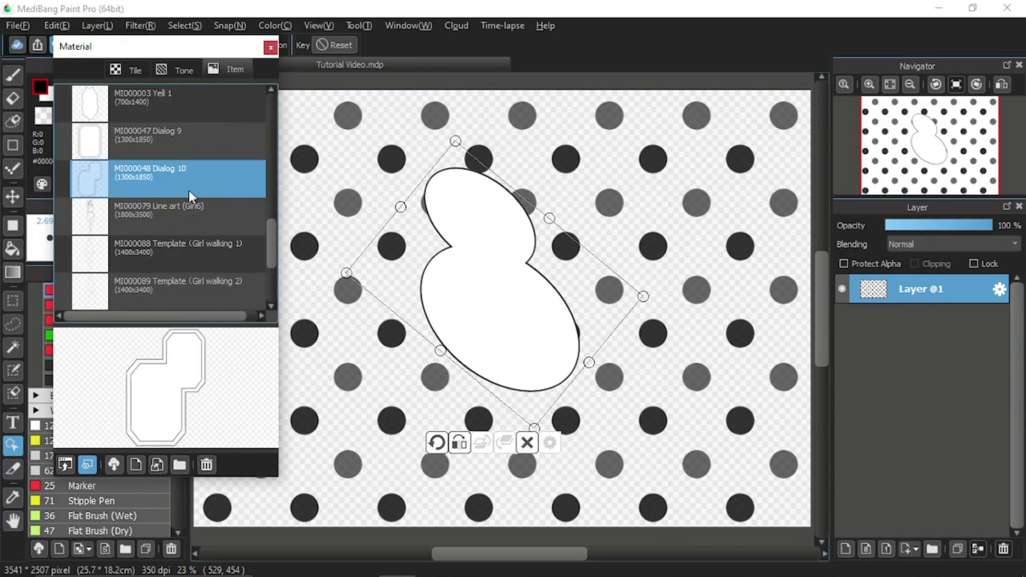
left_click(191, 227)
scroll(191, 224, "down", 4)
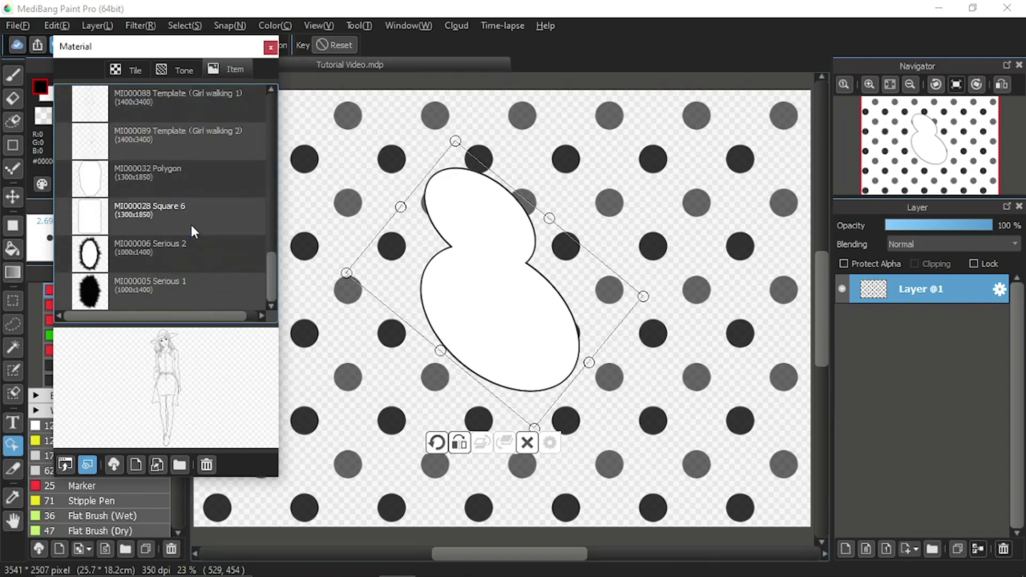
scroll(190, 223, "up", 3)
scroll(190, 223, "down", 3)
left_click(156, 267)
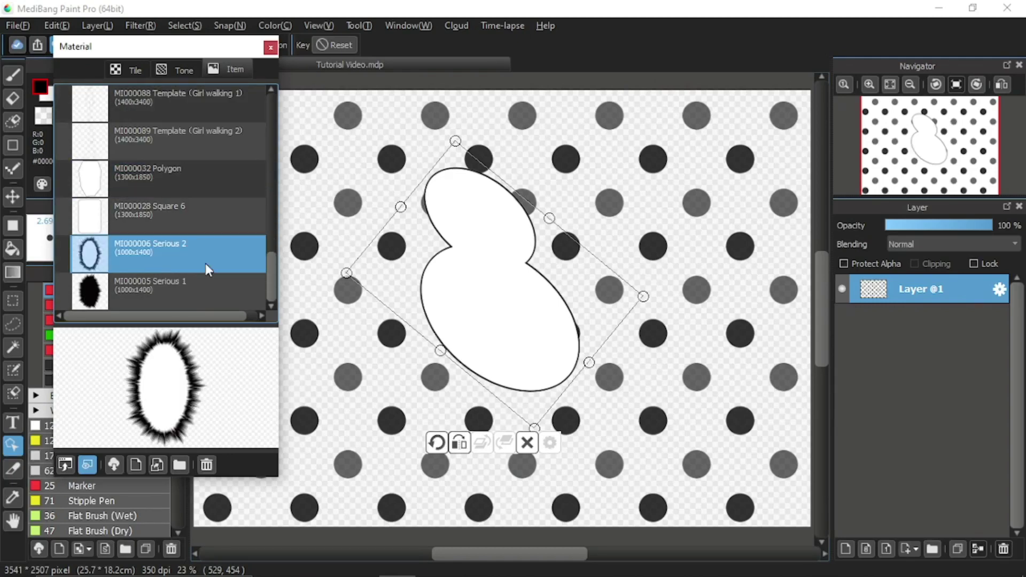
scroll(205, 216, "up", 5)
Paste the item MI000081 Template (Girl2) onto the canvas and move it to the right of the ellipse balloon.
left_click(200, 242)
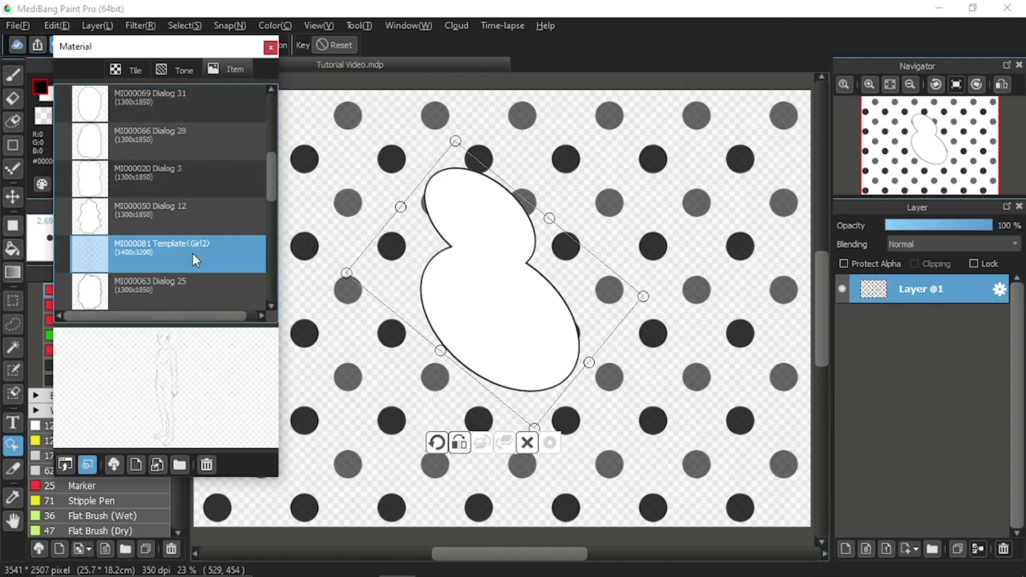
scroll(198, 168, "down", 3)
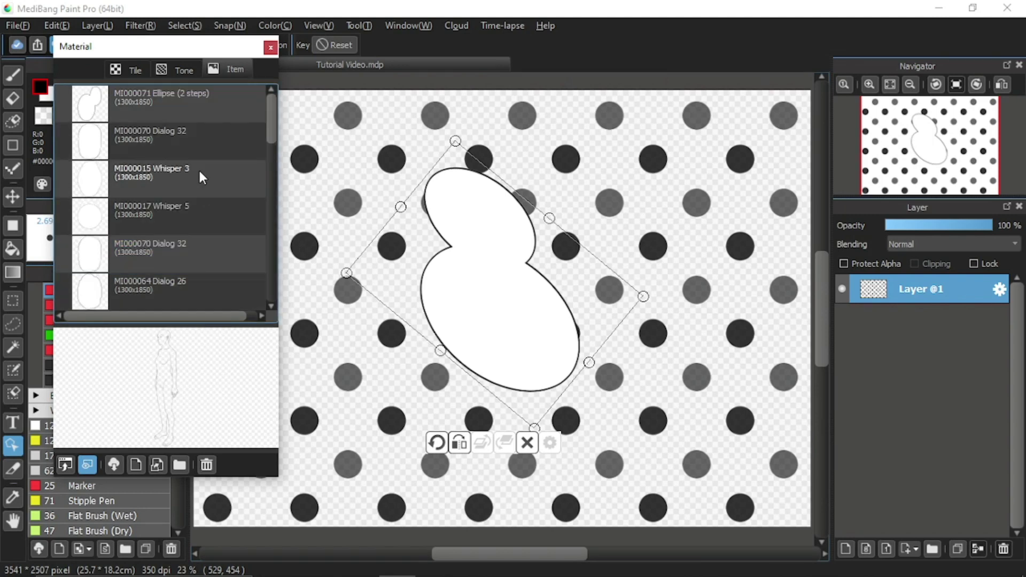
scroll(199, 170, "down", 3)
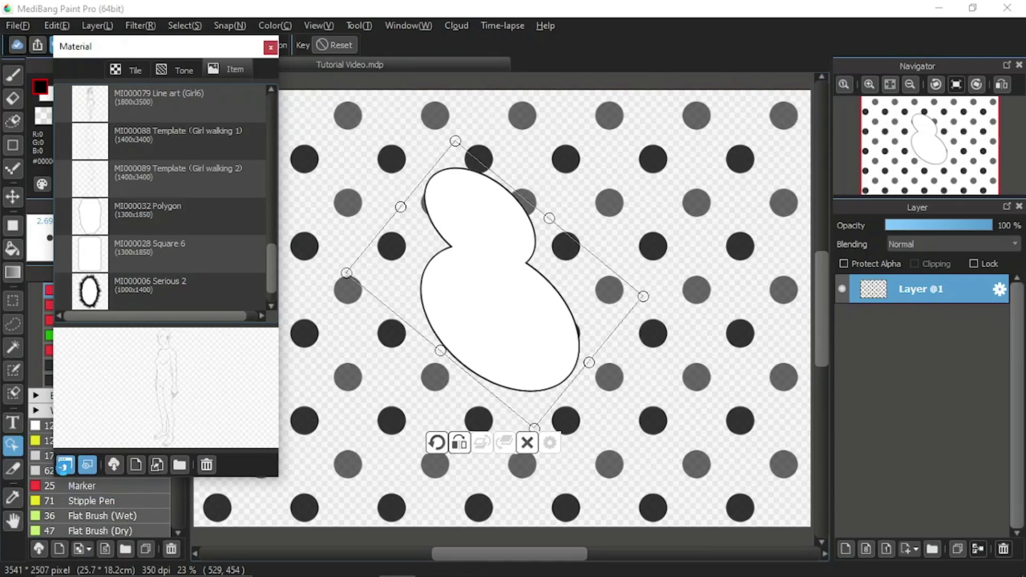
left_click(65, 465)
left_click_drag(547, 276, 703, 309)
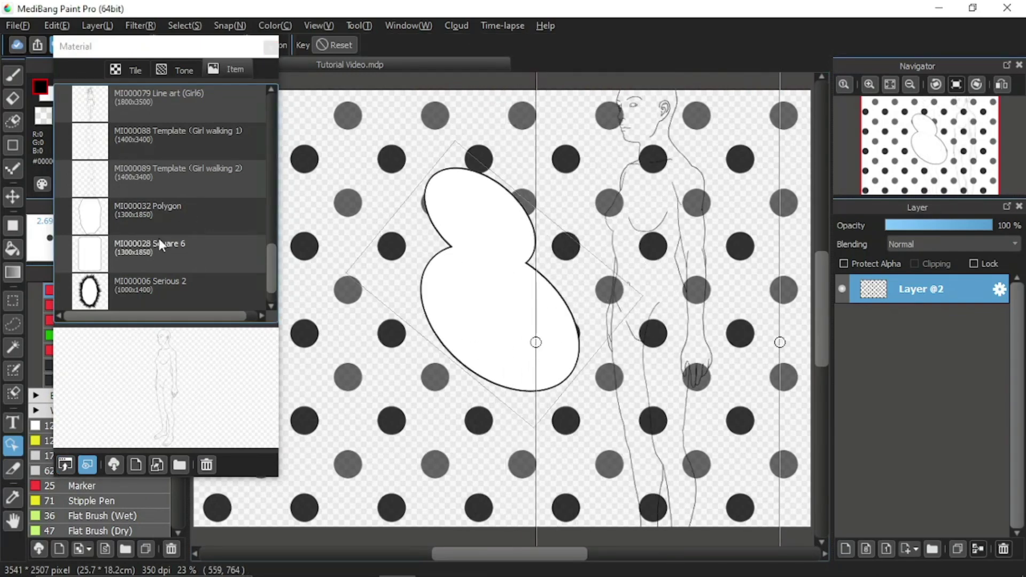
Try the tiles MT000005-350 Tone 60L50% and MT000014-350 Tone 40L50% on the canvas, and cancel the placement.
scroll(184, 251, "up", 2)
left_click(127, 67)
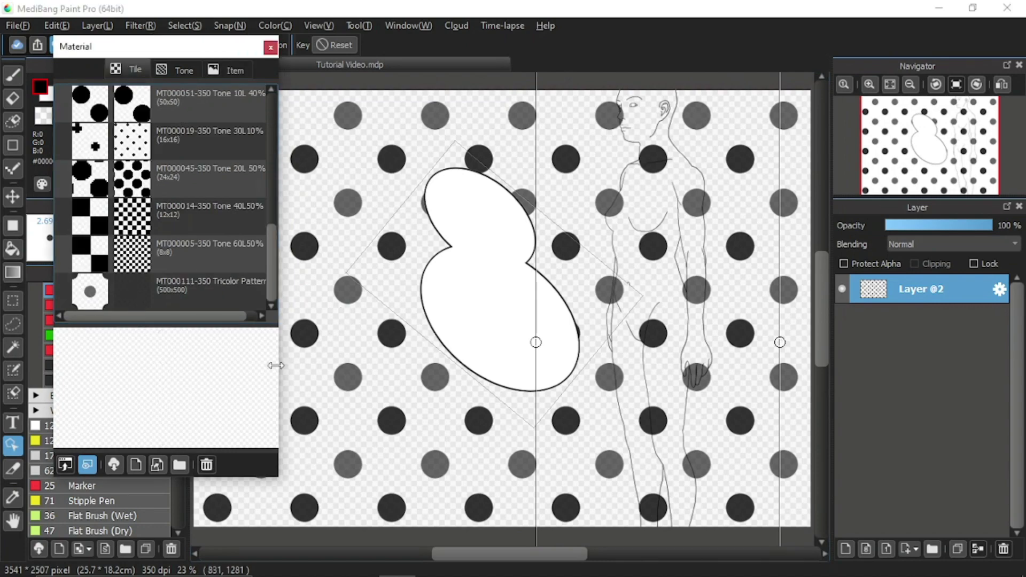
left_click(180, 248)
left_click(65, 465)
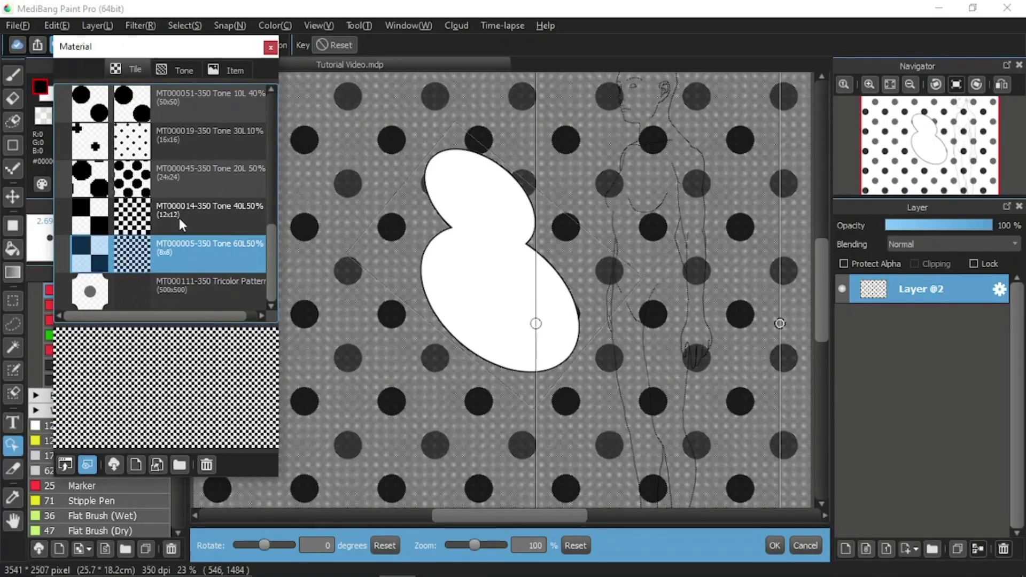
left_click_drag(179, 217, 398, 287)
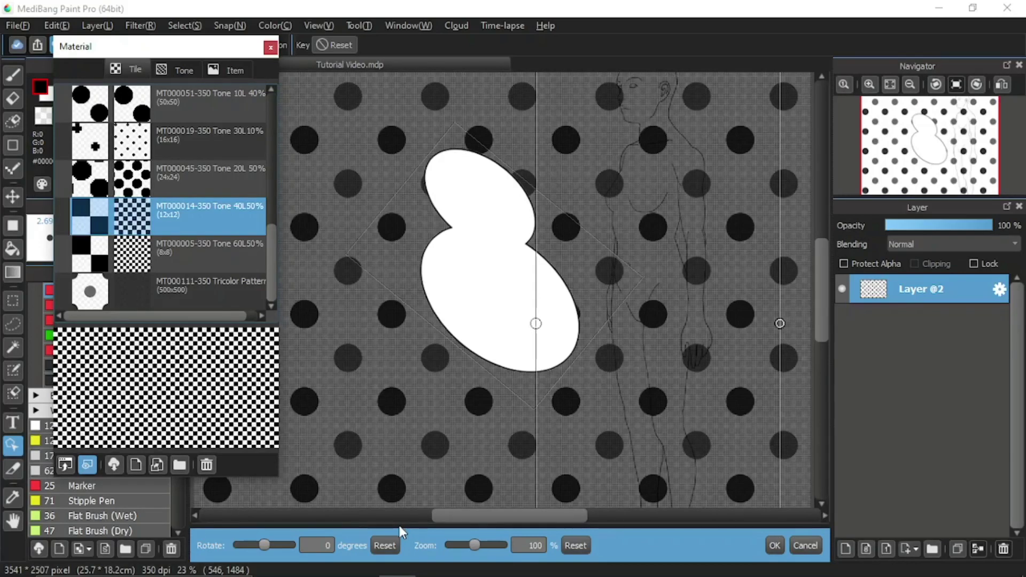
left_click_drag(655, 406, 525, 264)
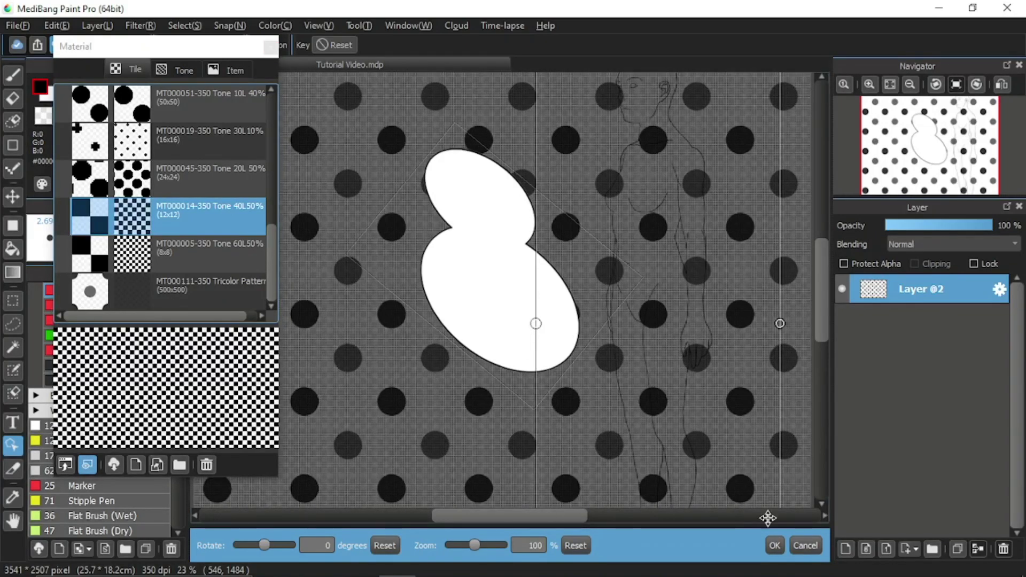
left_click(808, 547)
Move the Template (Girl2) figure up and left over the ellipse balloon, and toggle the material preview off and on.
left_click_drag(670, 430, 580, 279)
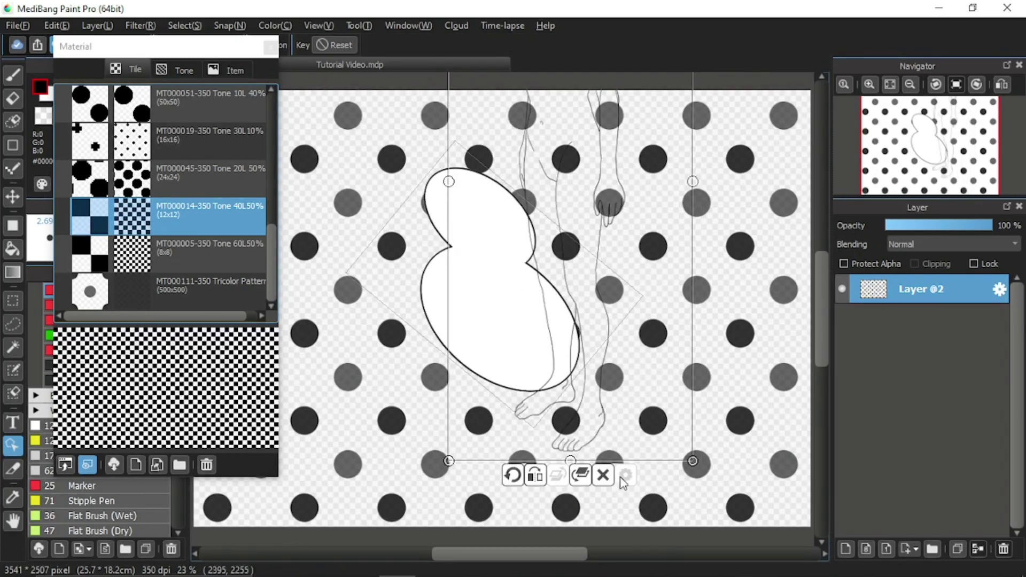
left_click(88, 466)
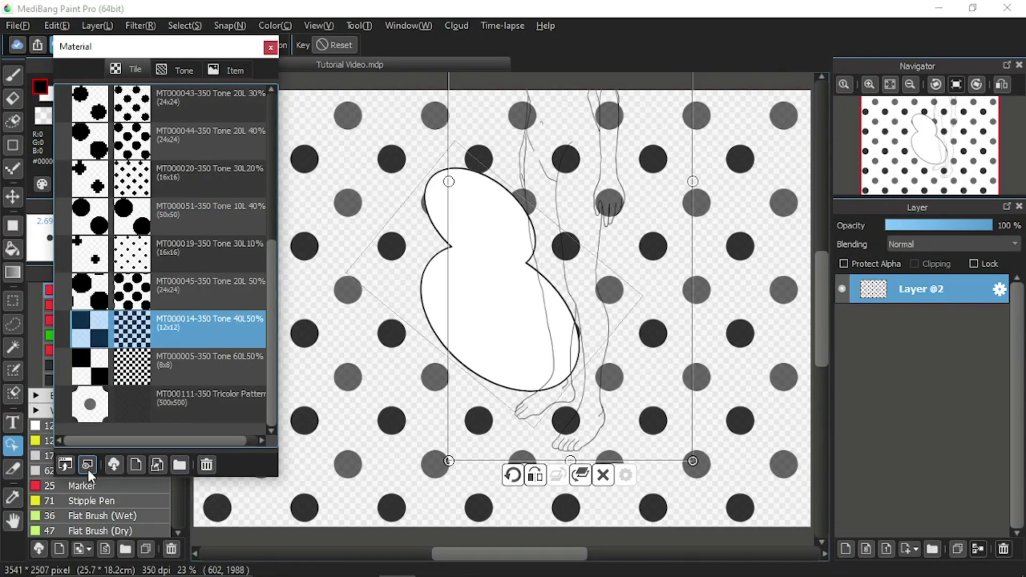
left_click(88, 469)
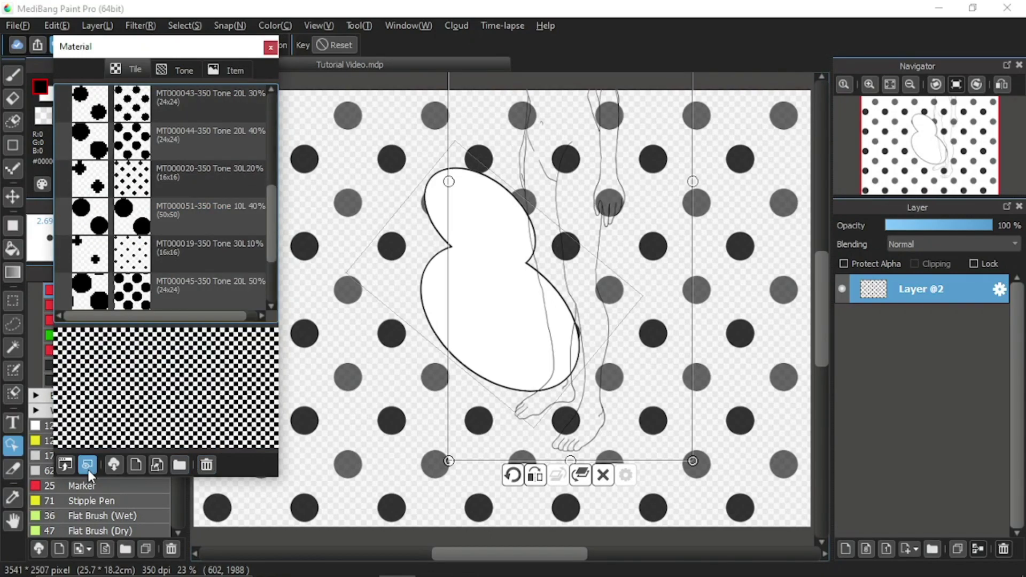